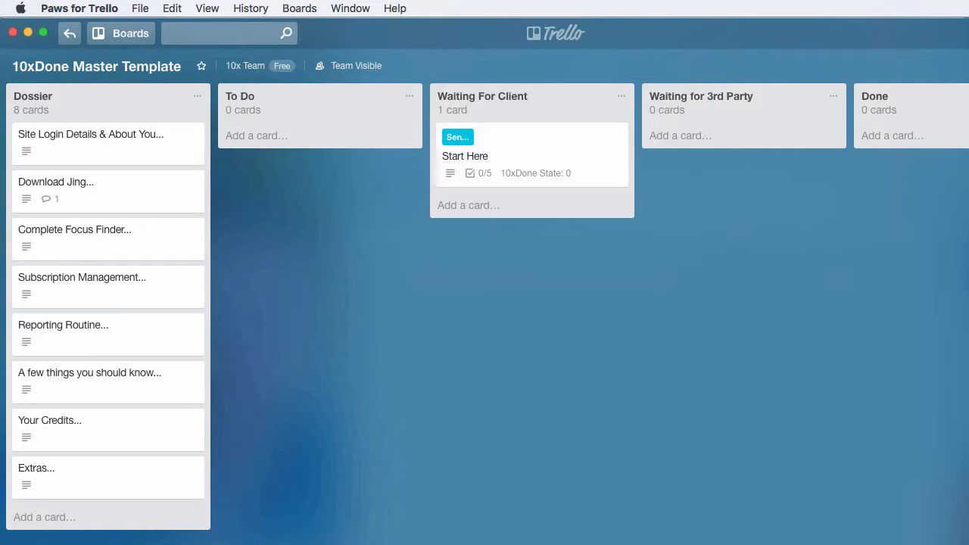
Narrow the window and add a list named Brain Dump after the Done list.
{"action": "left_click_drag", "start_coordinate": [867, 192], "coordinate": [863, 192]}
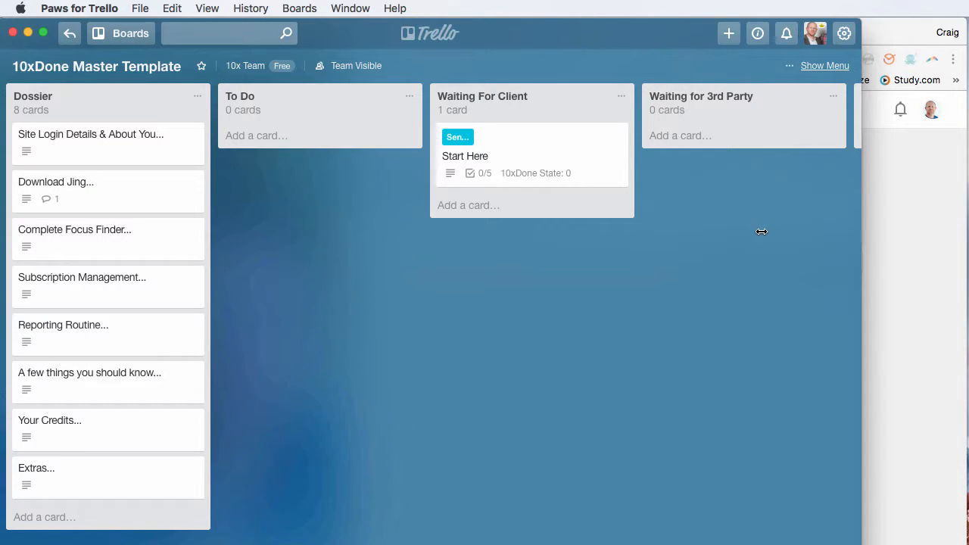
{"action": "scroll", "coordinate": [761, 232], "scroll_direction": "right", "scroll_amount": 5}
{"action": "left_click", "coordinate": [697, 97]}
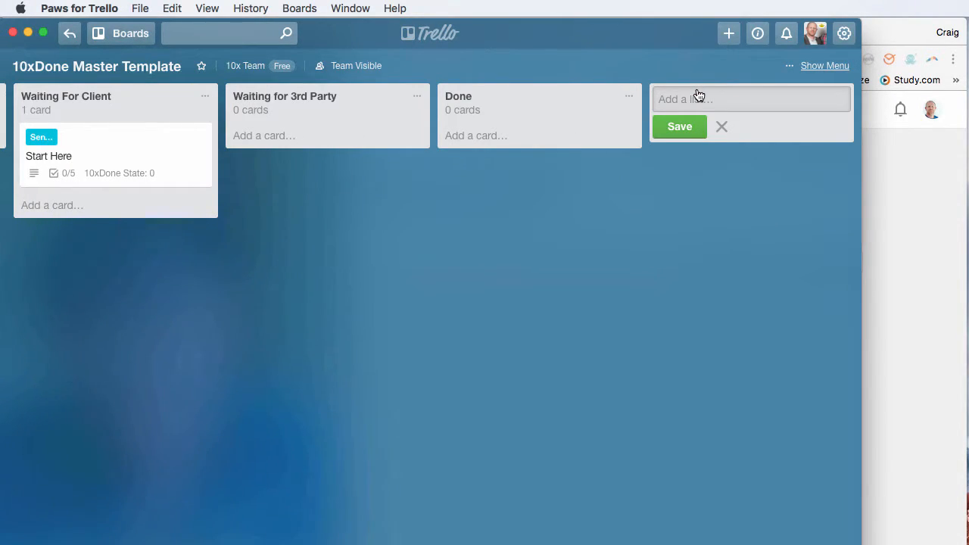
{"action": "type", "text": "Brain Dump"}
{"action": "key", "text": "Return"}
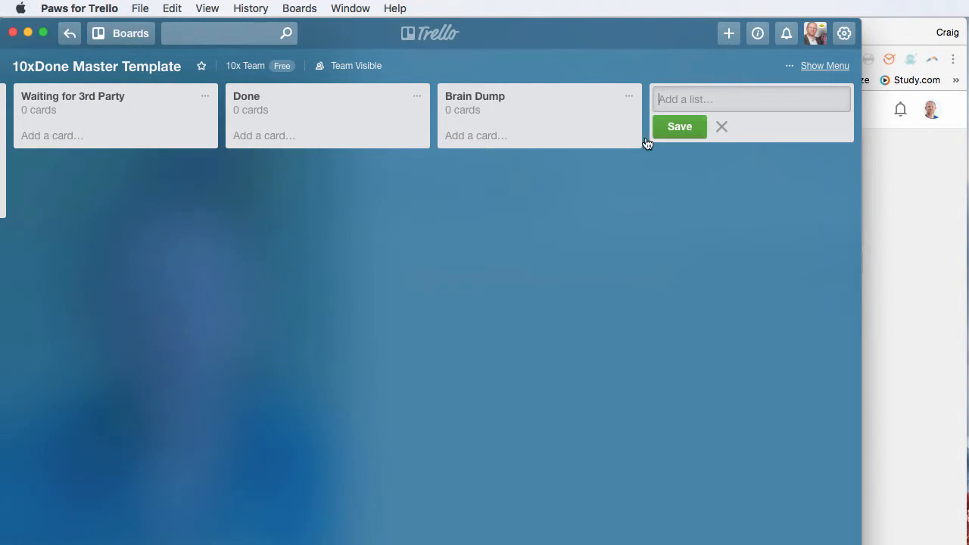
Archive the Brain Dump list without adding a card to it, and widen the window to see more lists.
{"action": "left_click", "coordinate": [487, 139]}
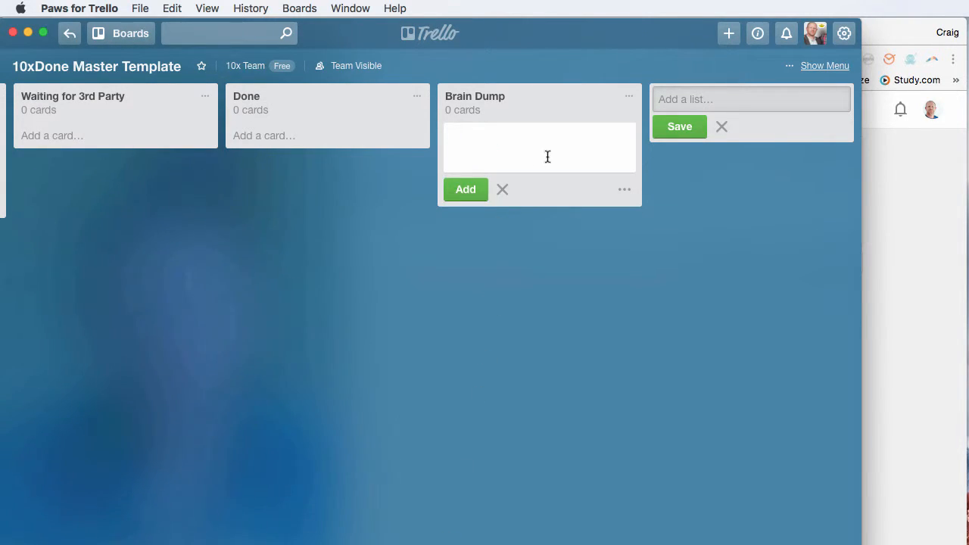
{"action": "left_click", "coordinate": [501, 190]}
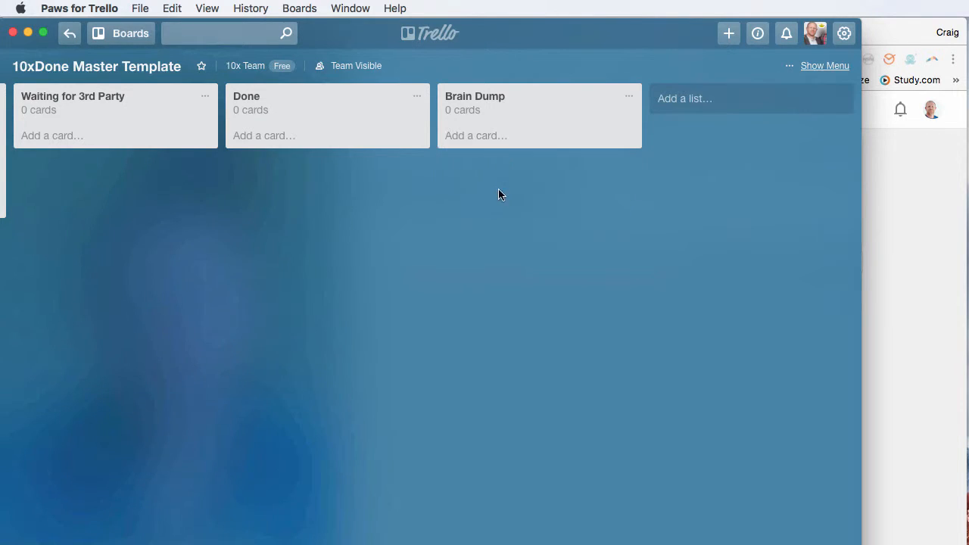
{"action": "left_click", "coordinate": [628, 97]}
{"action": "left_click", "coordinate": [697, 322]}
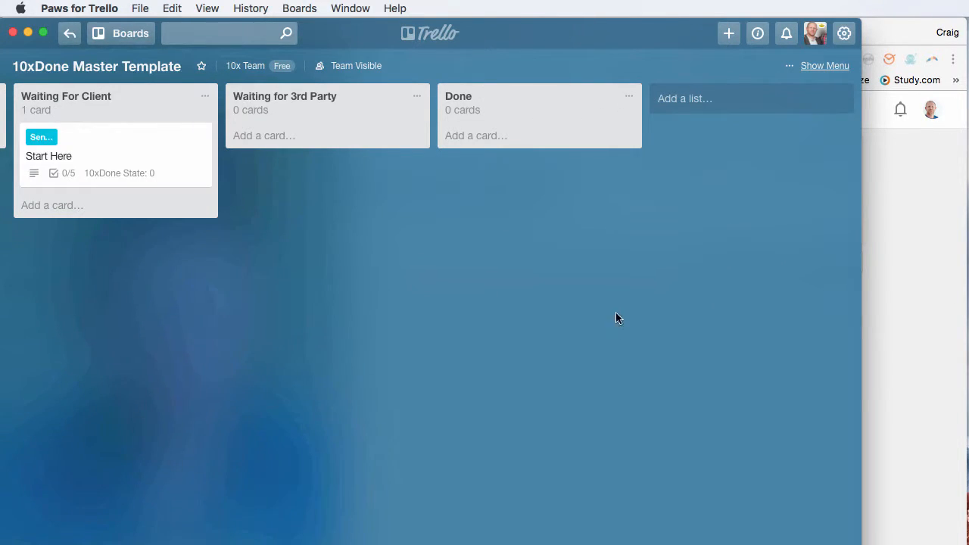
{"action": "scroll", "coordinate": [598, 310], "scroll_direction": "left", "scroll_amount": 5}
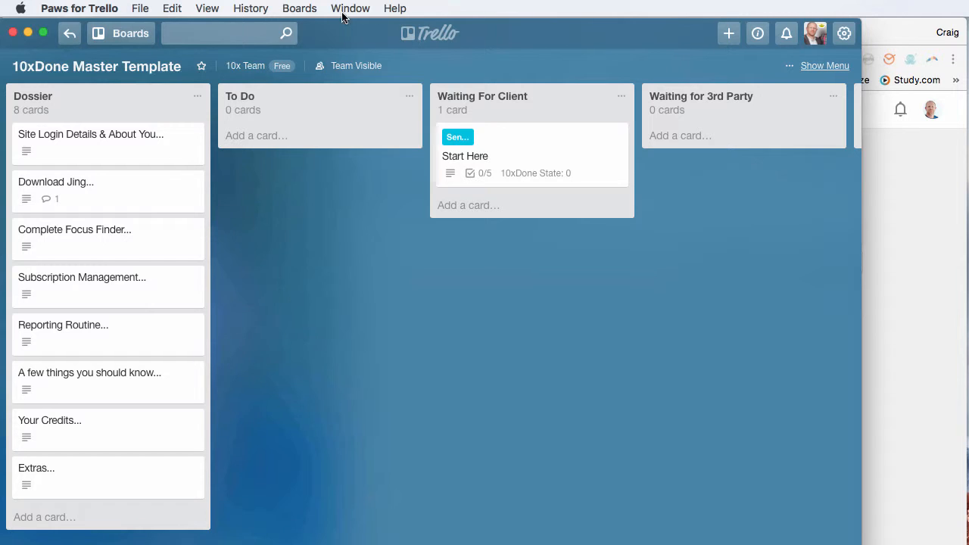
{"action": "left_click_drag", "start_coordinate": [860, 236], "coordinate": [968, 237]}
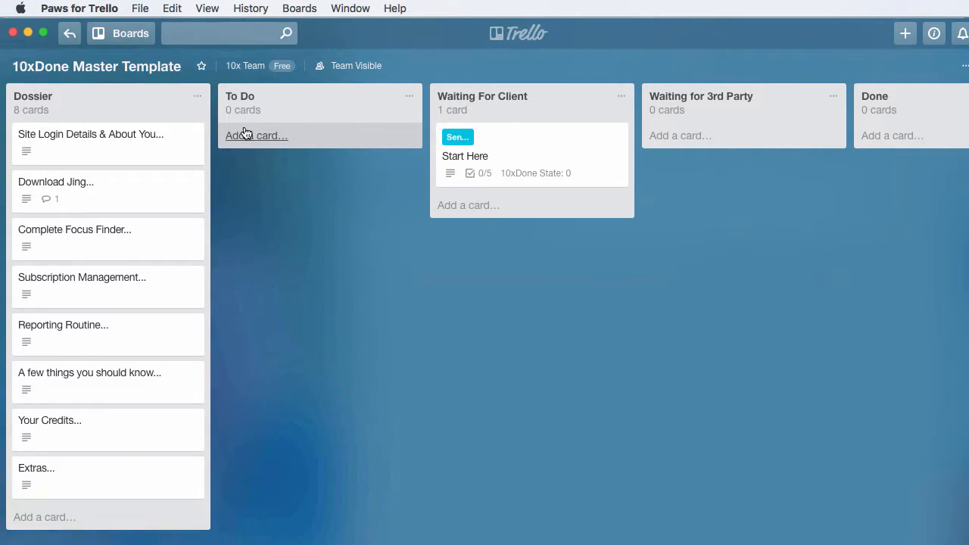
{"action": "scroll", "coordinate": [235, 133], "scroll_direction": "right", "scroll_amount": 1}
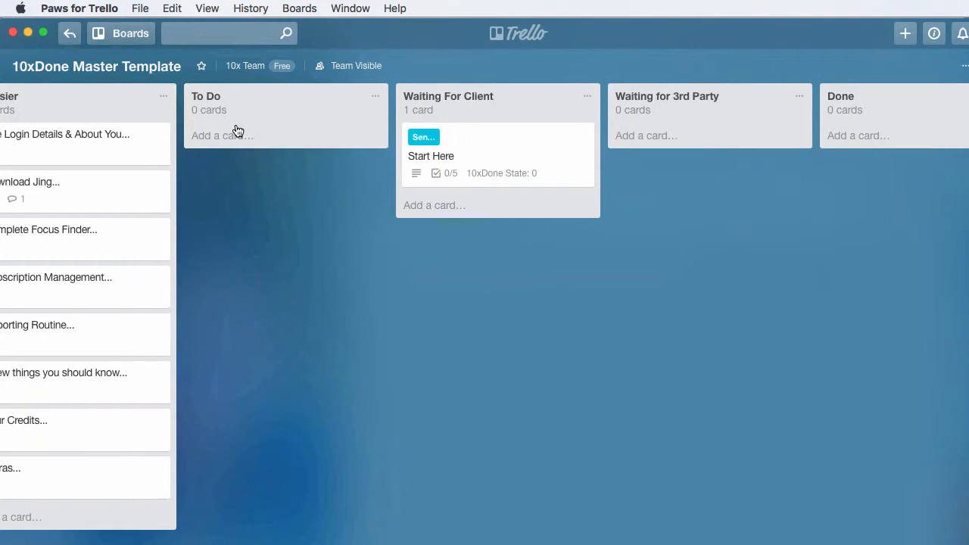
{"action": "scroll", "coordinate": [239, 136], "scroll_direction": "left", "scroll_amount": 1}
{"action": "scroll", "coordinate": [329, 177], "scroll_direction": "right", "scroll_amount": 1}
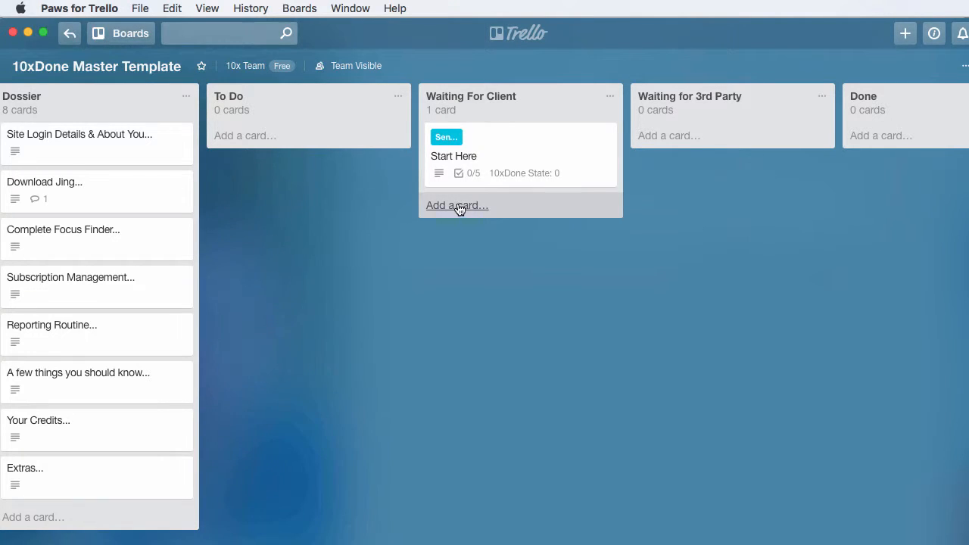
{"action": "scroll", "coordinate": [469, 209], "scroll_direction": "left", "scroll_amount": 2}
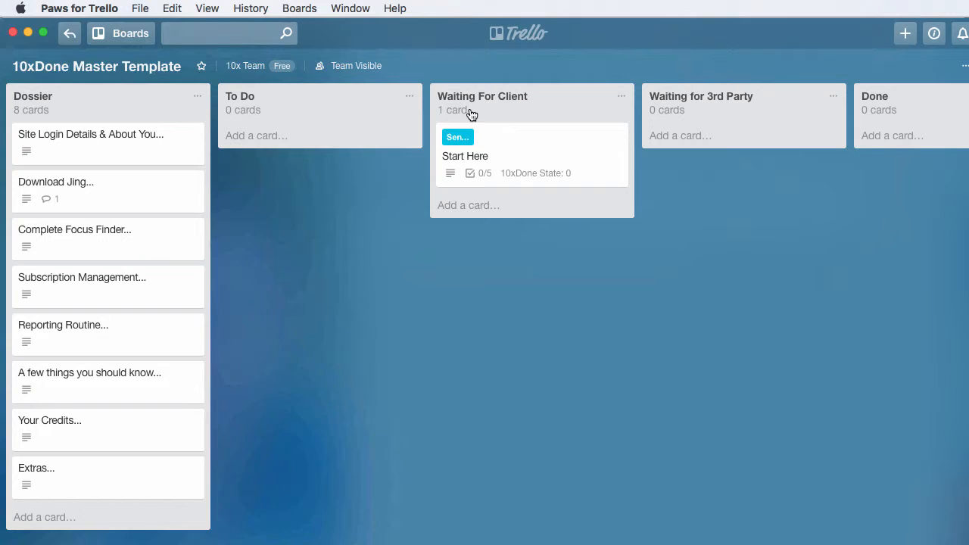
Add two cards, design logo and change website pages, to the Waiting For Client list.
{"action": "left_click", "coordinate": [473, 205]}
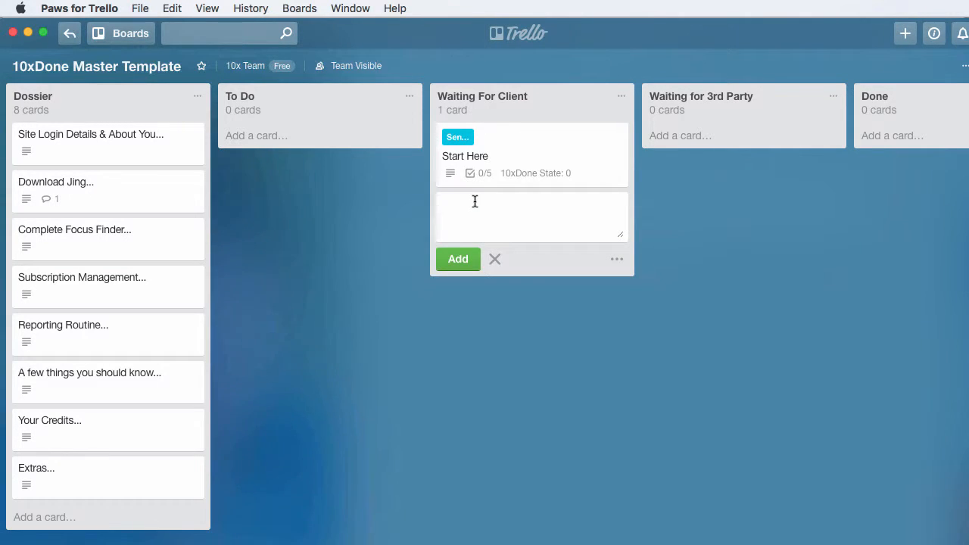
{"action": "type", "text": "des"}
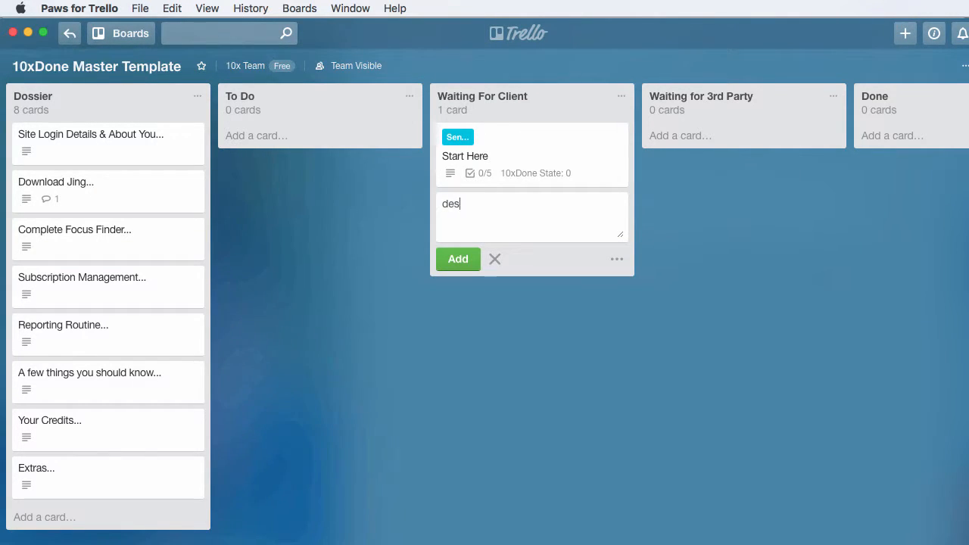
{"action": "type", "text": "ign logo"}
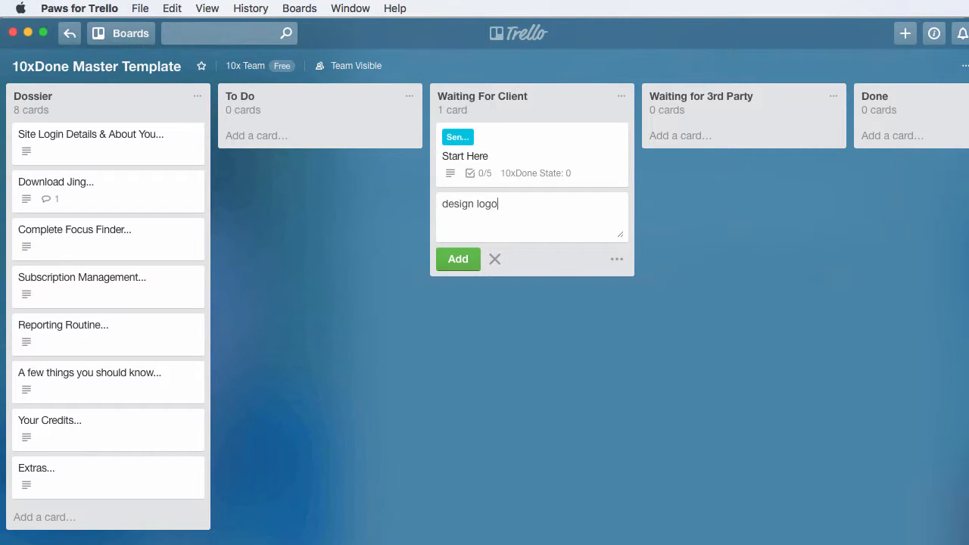
{"action": "key", "text": "Return"}
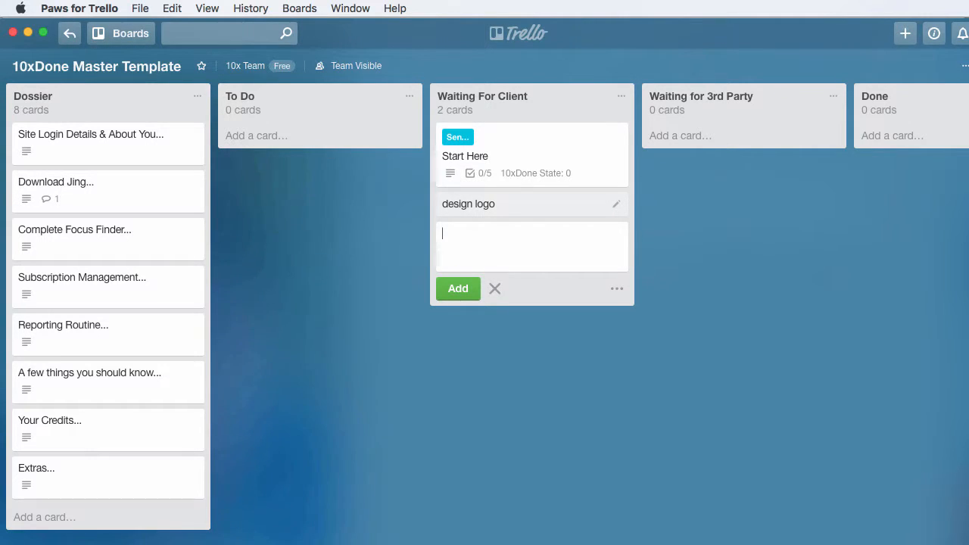
{"action": "type", "text": "change website pages"}
{"action": "key", "text": "Return"}
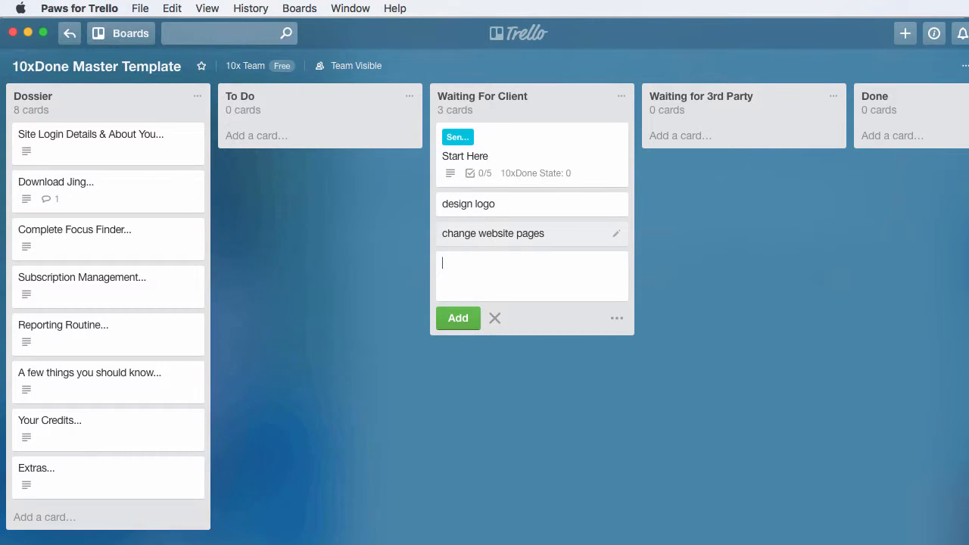
Add a design flyer card to the Waiting For Client list and move the change website pages card above design logo.
{"action": "type", "text": "desgin ff"}
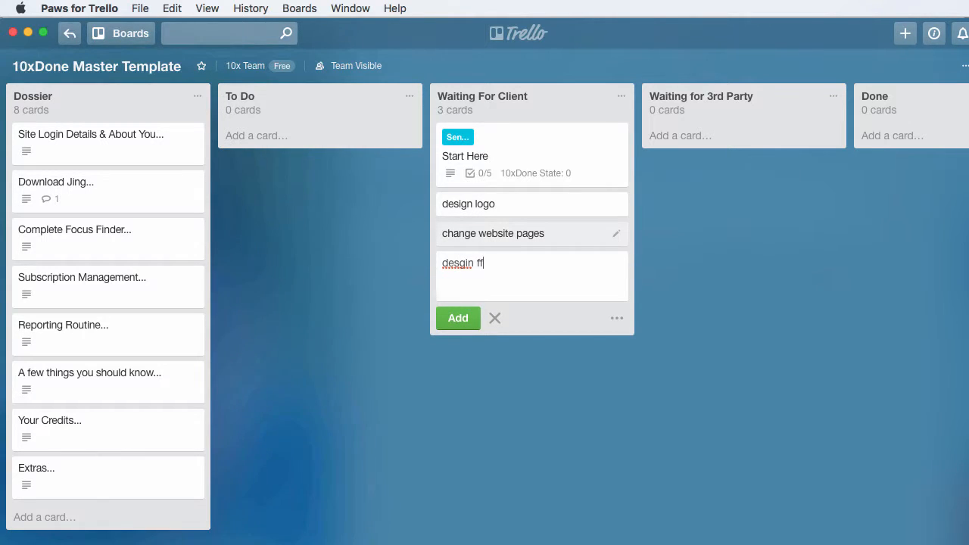
{"action": "type", "text": "lyer"}
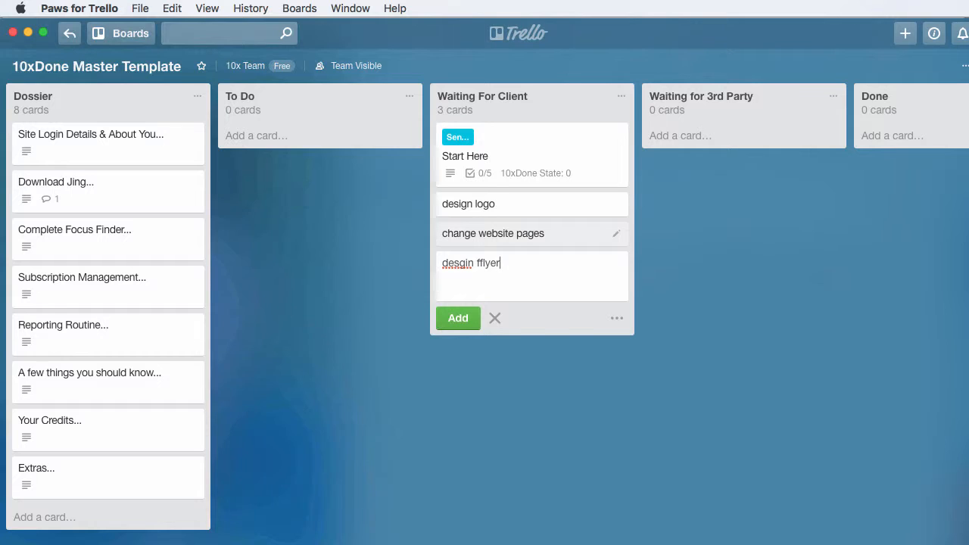
{"action": "key", "text": "BackSpace"}
{"action": "key", "text": "BackSpace"}
{"action": "key", "text": "BackSpace"}
{"action": "key", "text": "BackSpace"}
{"action": "key", "text": "BackSpace"}
{"action": "key", "text": "BackSpace"}
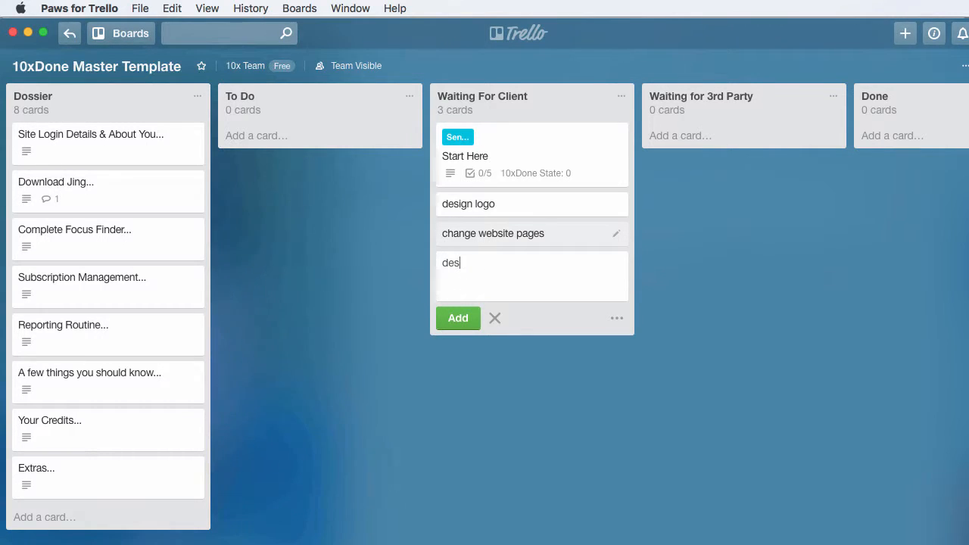
{"action": "type", "text": "ign flyer"}
{"action": "key", "text": "Return"}
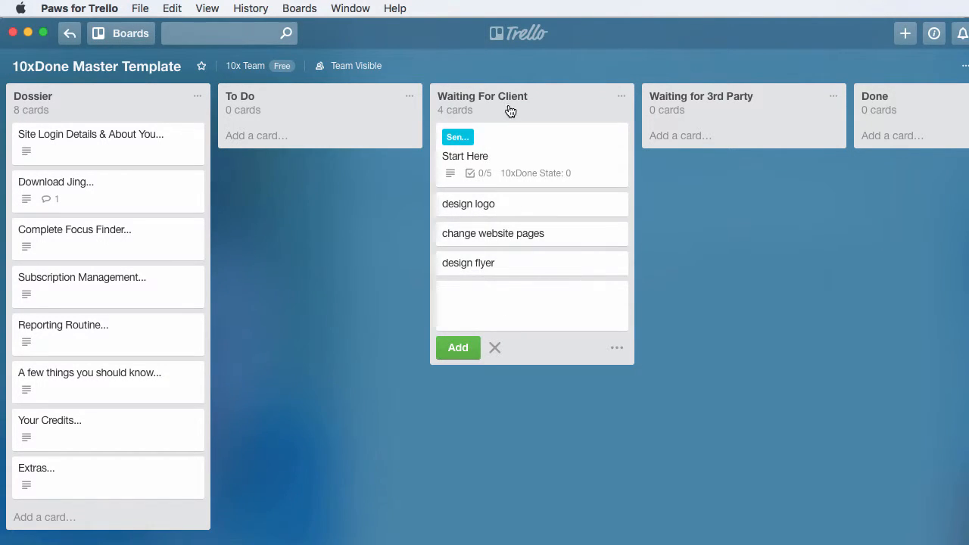
{"action": "left_click_drag", "start_coordinate": [510, 238], "coordinate": [506, 213]}
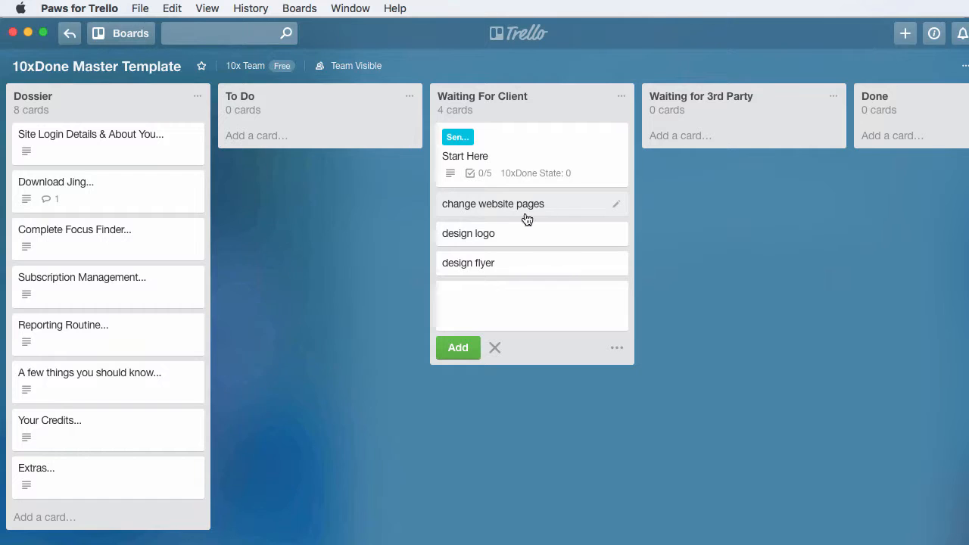
Archive the change website pages, design logo and design flyer cards from the Waiting For Client list.
{"action": "left_click", "coordinate": [558, 214]}
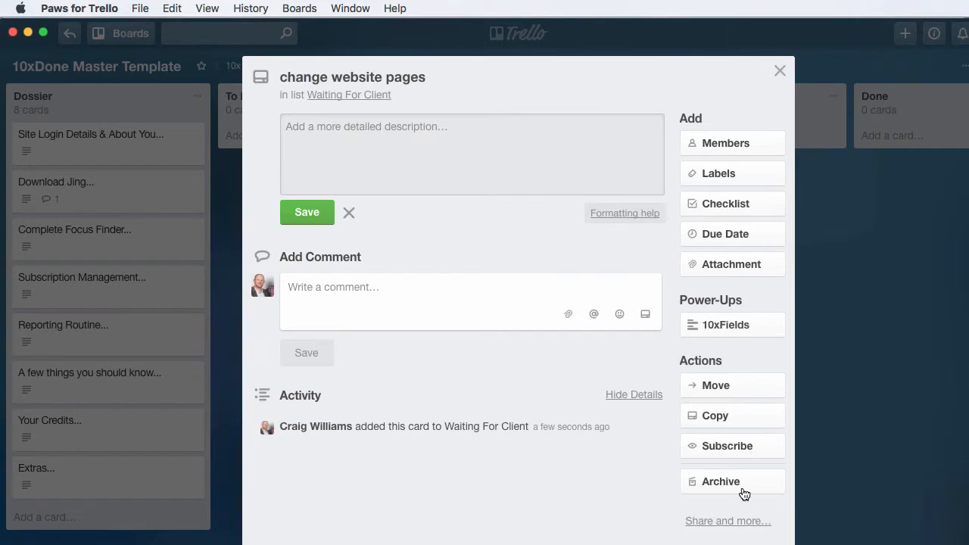
{"action": "left_click", "coordinate": [738, 488]}
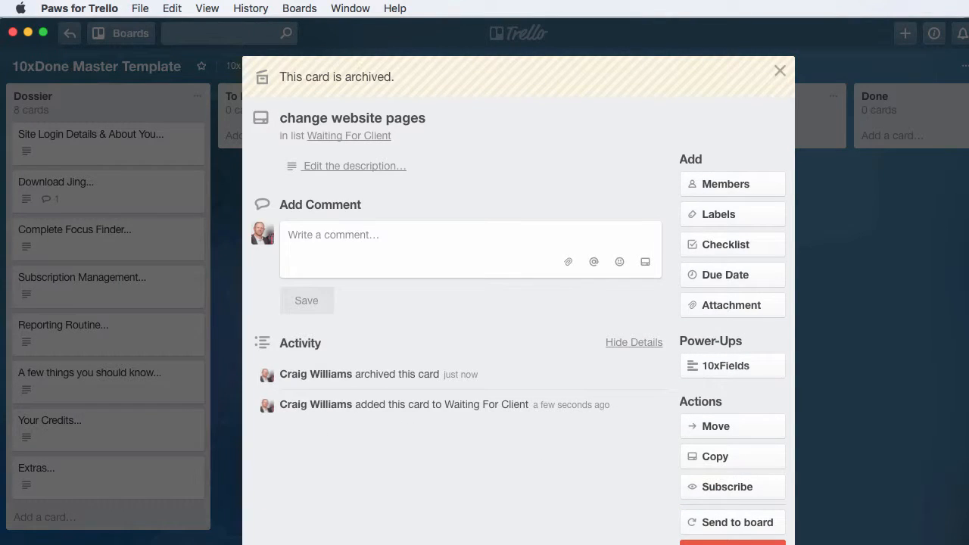
{"action": "key", "text": "Escape"}
{"action": "left_click", "coordinate": [517, 217]}
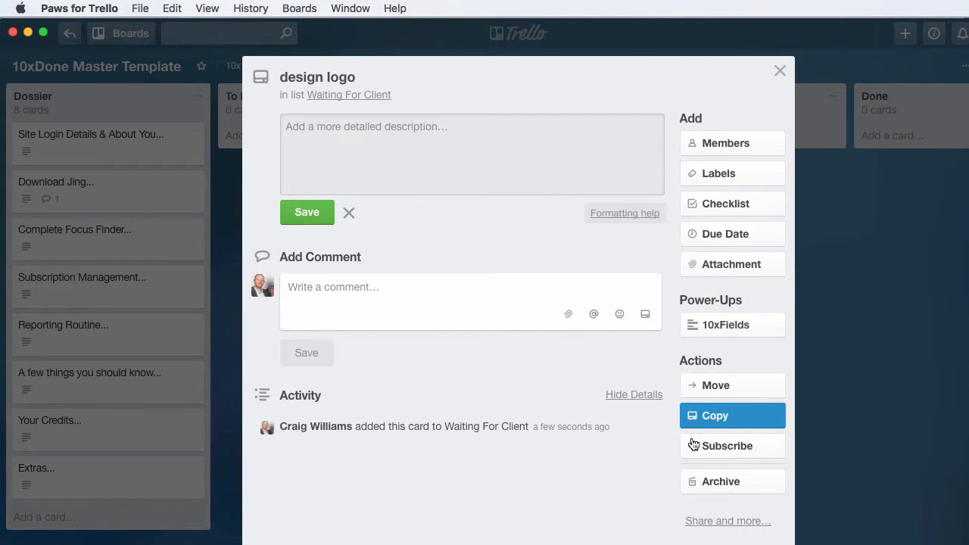
{"action": "left_click", "coordinate": [693, 483]}
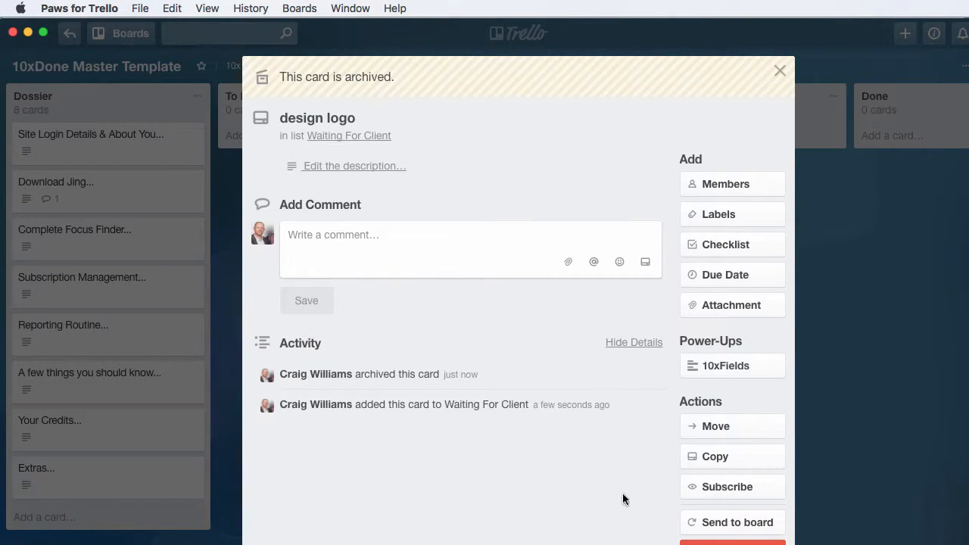
{"action": "key", "text": "Escape"}
{"action": "left_click", "coordinate": [526, 212]}
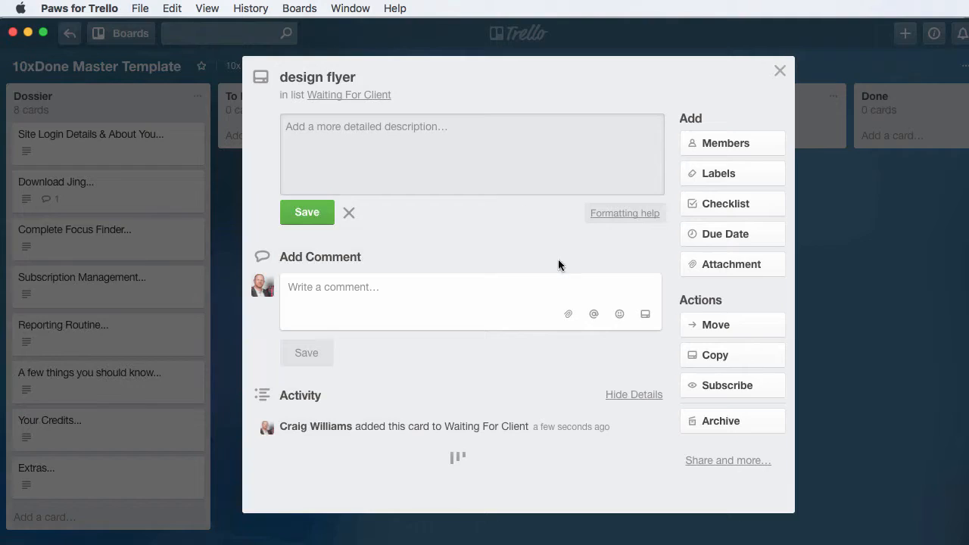
{"action": "left_click", "coordinate": [720, 490]}
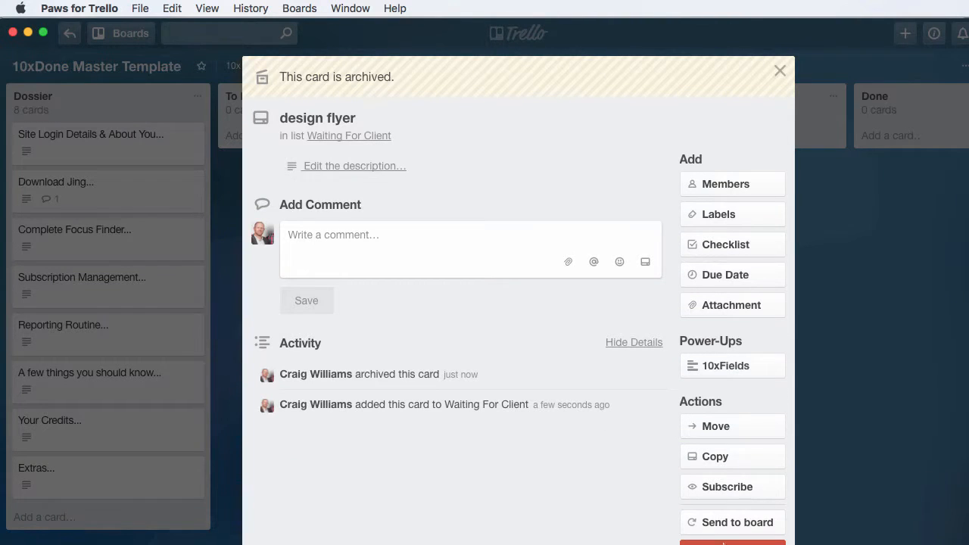
{"action": "key", "text": "Escape"}
Examine the board's lists from Dossier across to Done, including Waiting for 3rd Party.
{"action": "scroll", "coordinate": [623, 232], "scroll_direction": "right", "scroll_amount": 3}
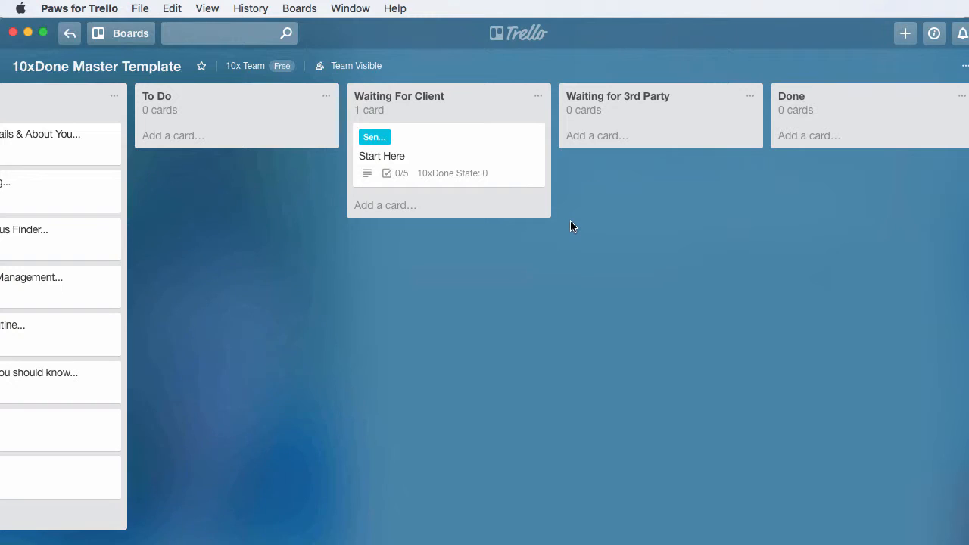
{"action": "scroll", "coordinate": [570, 220], "scroll_direction": "left", "scroll_amount": 3}
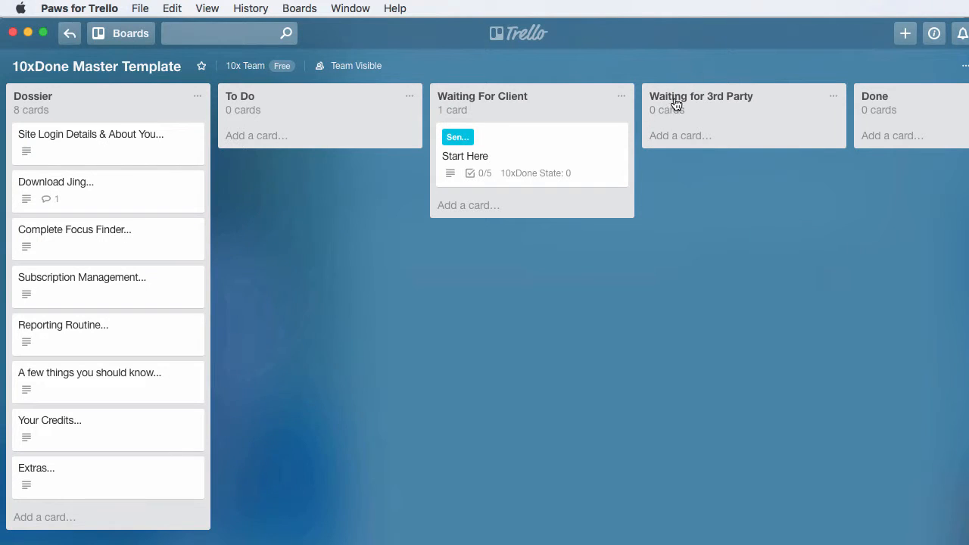
{"action": "scroll", "coordinate": [733, 133], "scroll_direction": "right", "scroll_amount": 3}
{"action": "scroll", "coordinate": [729, 137], "scroll_direction": "right", "scroll_amount": 1}
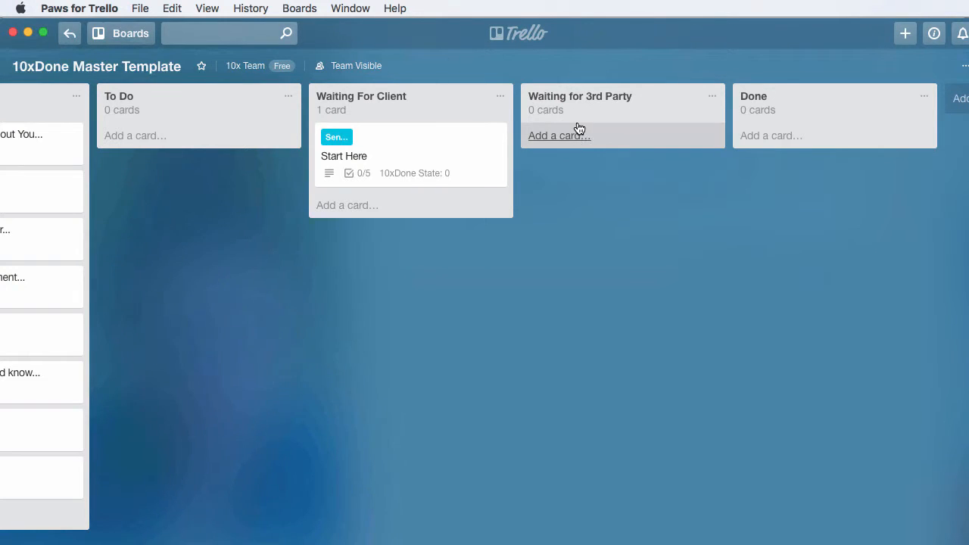
{"action": "scroll", "coordinate": [568, 155], "scroll_direction": "right", "scroll_amount": 3}
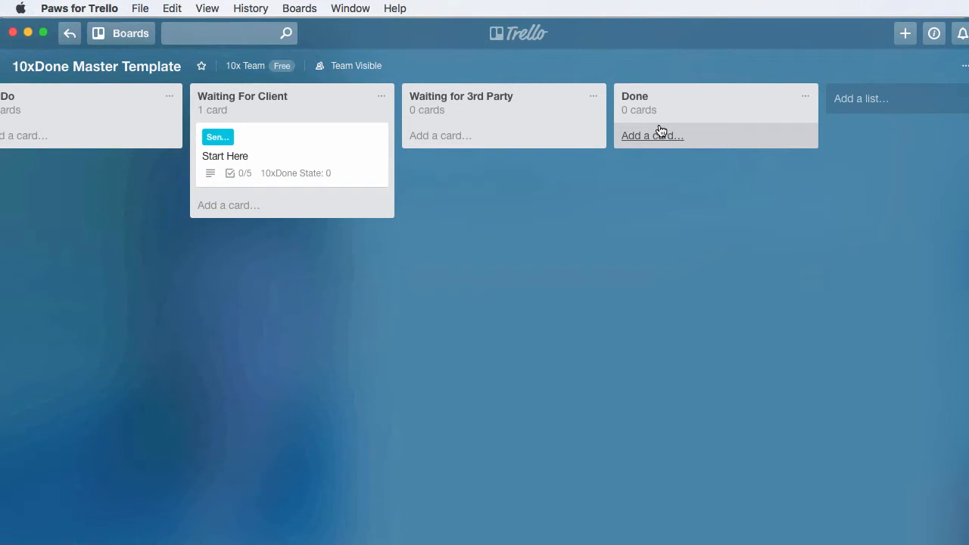
{"action": "scroll", "coordinate": [660, 131], "scroll_direction": "left", "scroll_amount": 5}
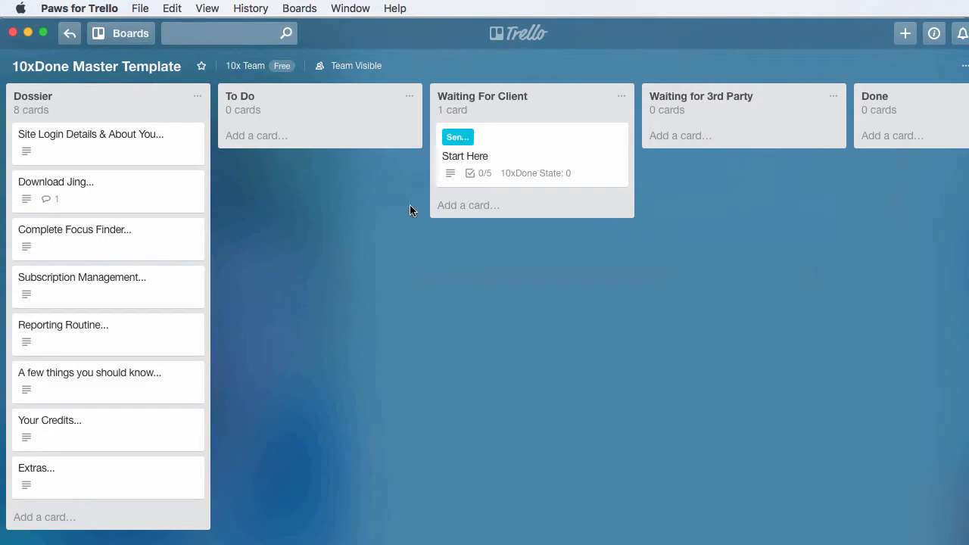
{"action": "scroll", "coordinate": [409, 208], "scroll_direction": "right", "scroll_amount": 5}
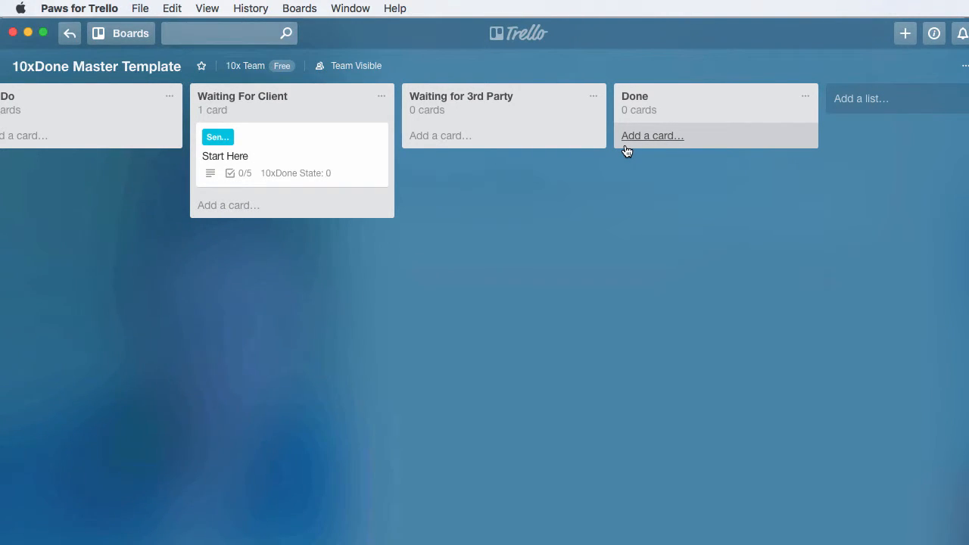
{"action": "scroll", "coordinate": [623, 200], "scroll_direction": "left", "scroll_amount": 5}
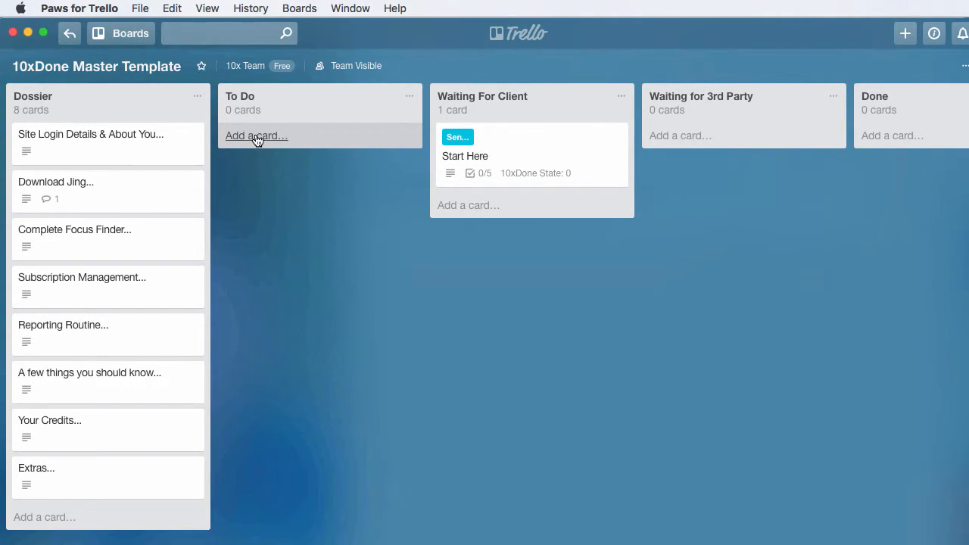
{"action": "scroll", "coordinate": [258, 141], "scroll_direction": "right", "scroll_amount": 1}
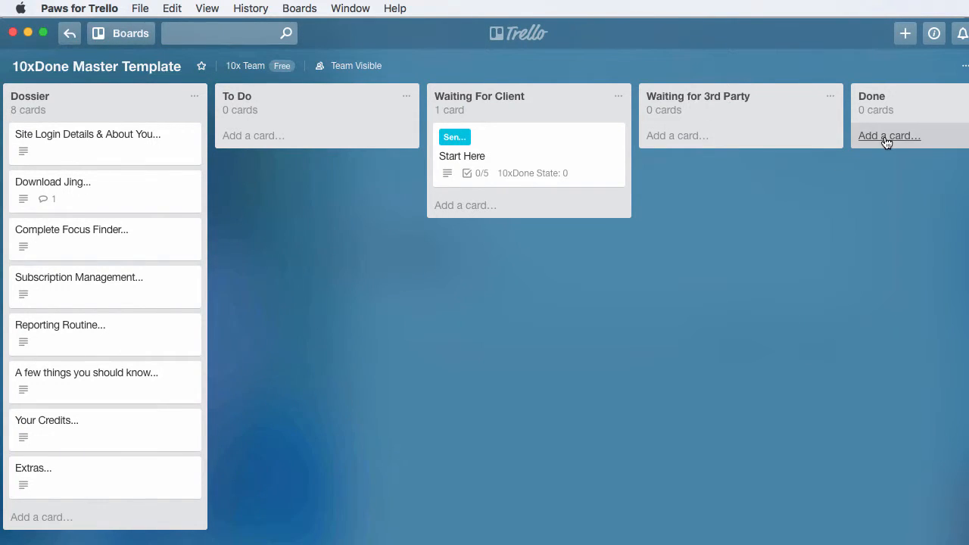
Review the recent mentions in the notifications and return to the board.
{"action": "scroll", "coordinate": [850, 258], "scroll_direction": "right", "scroll_amount": 3}
{"action": "scroll", "coordinate": [845, 260], "scroll_direction": "left", "scroll_amount": 3}
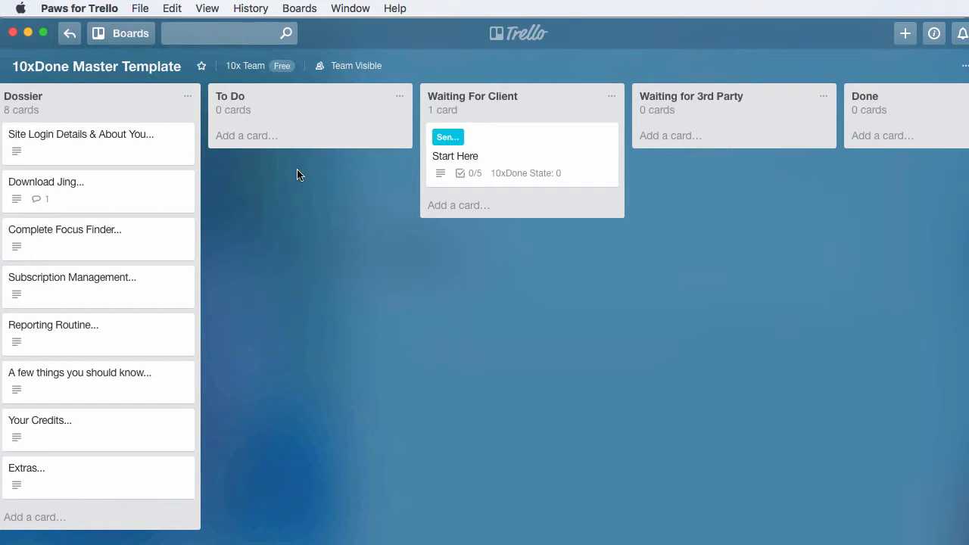
{"action": "scroll", "coordinate": [301, 180], "scroll_direction": "right", "scroll_amount": 5}
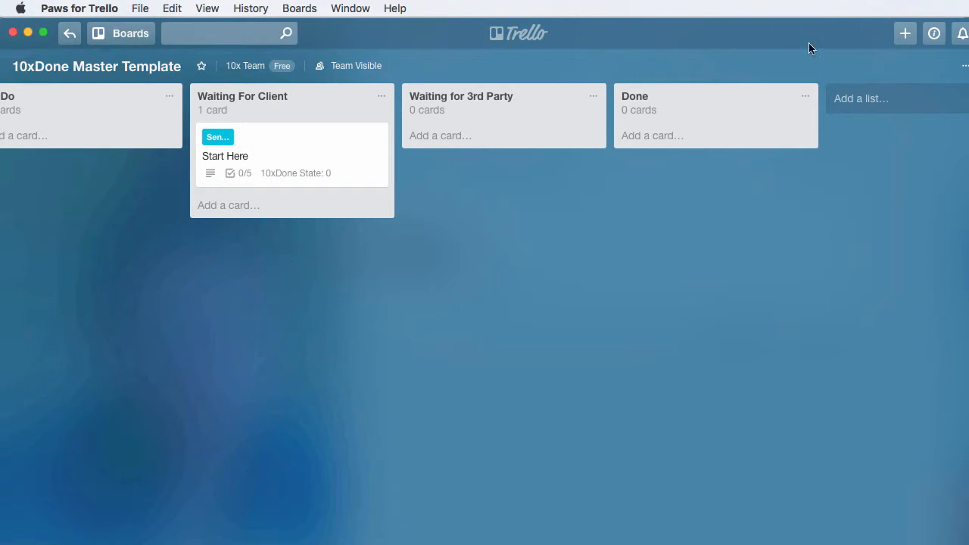
{"action": "left_click", "coordinate": [959, 36]}
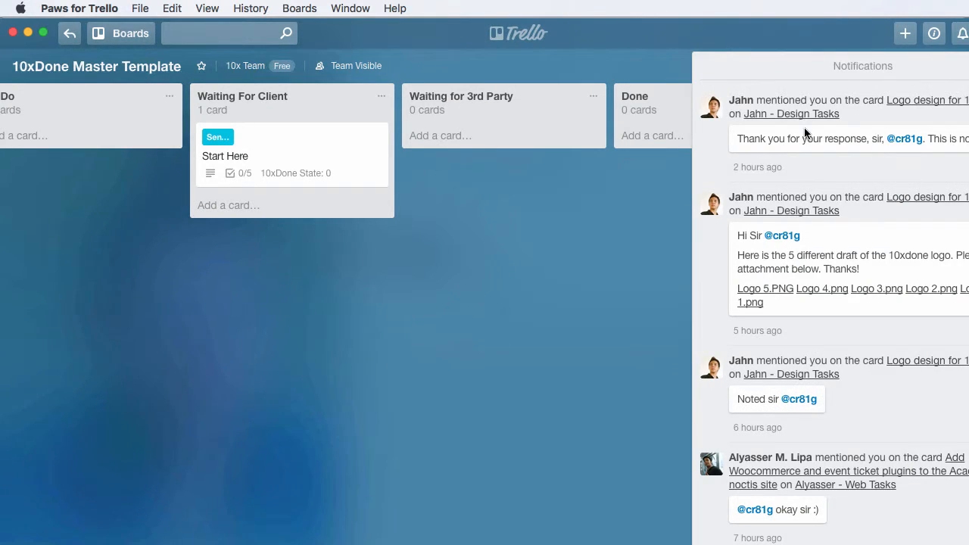
{"action": "scroll", "coordinate": [794, 489], "scroll_direction": "down", "scroll_amount": 5}
{"action": "scroll", "coordinate": [792, 477], "scroll_direction": "up", "scroll_amount": 5}
{"action": "left_click", "coordinate": [959, 34]}
{"action": "left_click", "coordinate": [959, 34]}
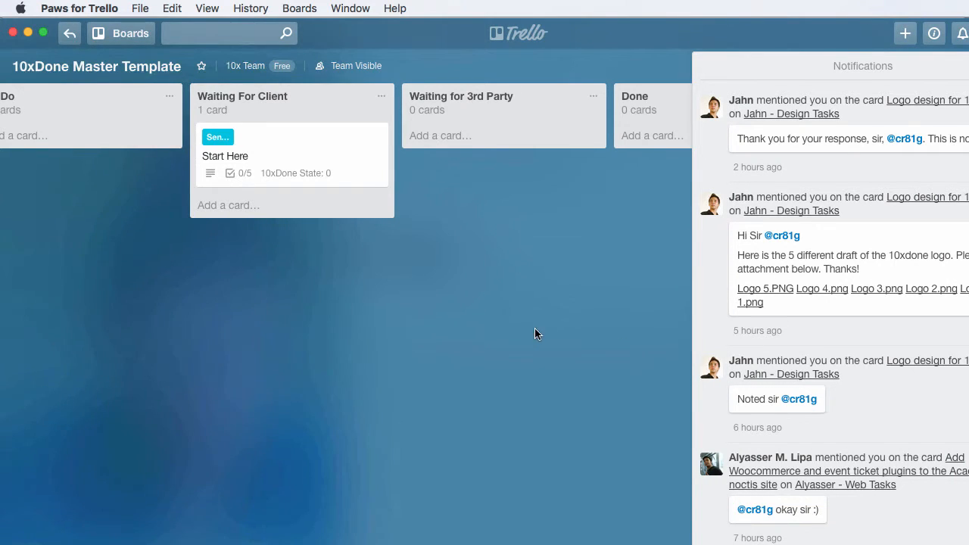
{"action": "left_click", "coordinate": [602, 318]}
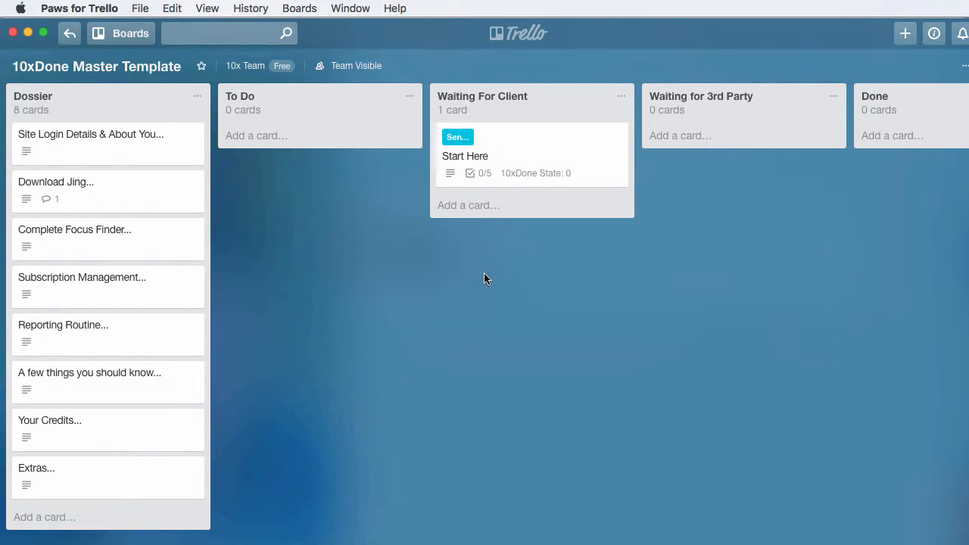
Add a card titled Nice short titles to the Waiting For Client list.
{"action": "left_click", "coordinate": [470, 206]}
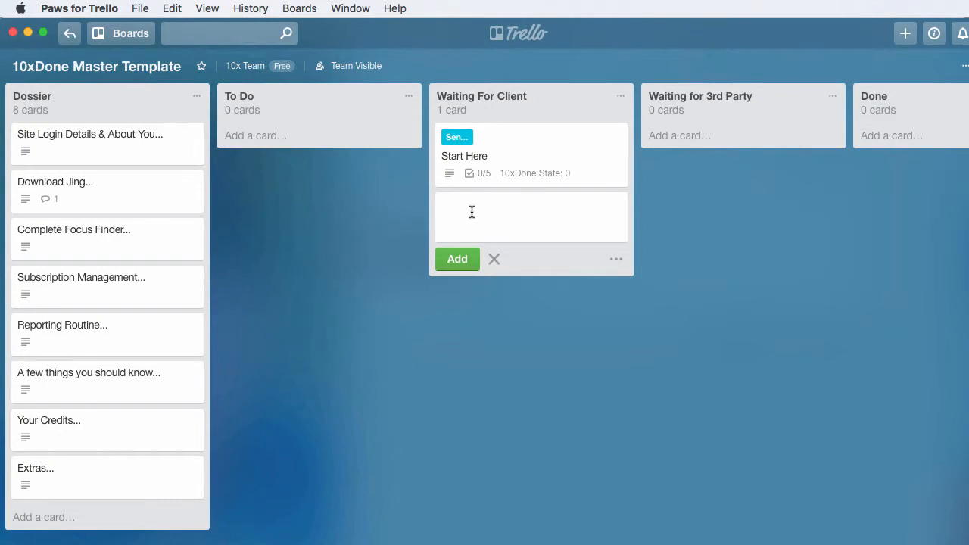
{"action": "type", "text": "Nice short titles"}
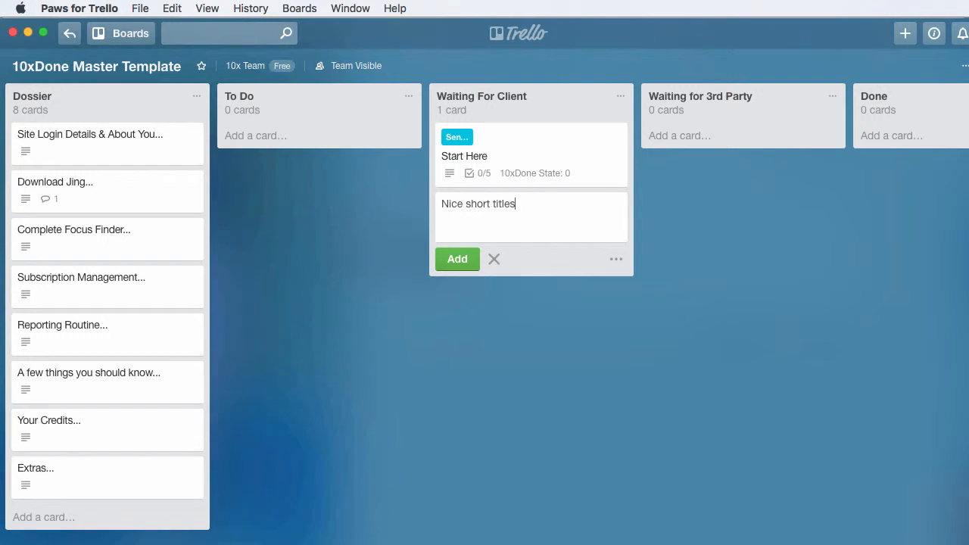
{"action": "left_click", "coordinate": [460, 261]}
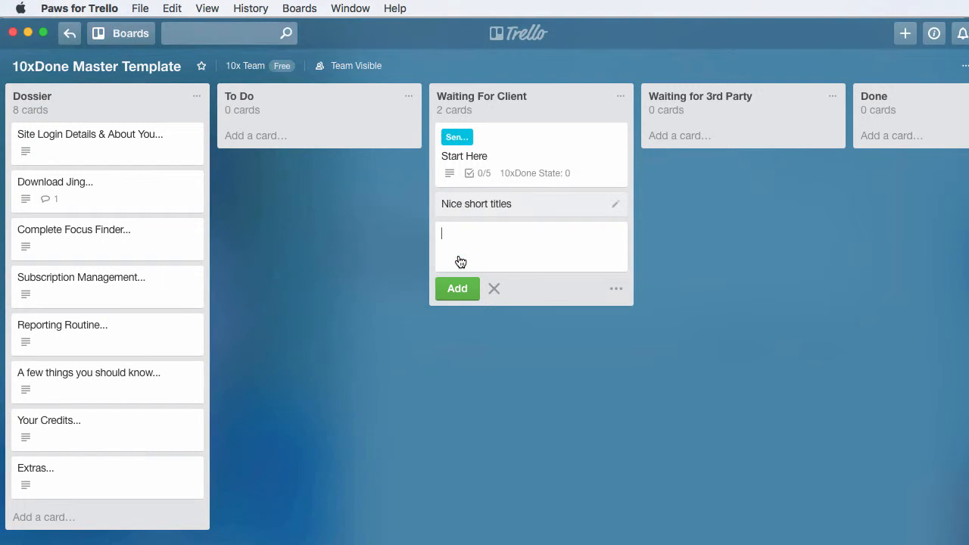
Give the Nice short titles card the description design a logo.
{"action": "left_click", "coordinate": [487, 209]}
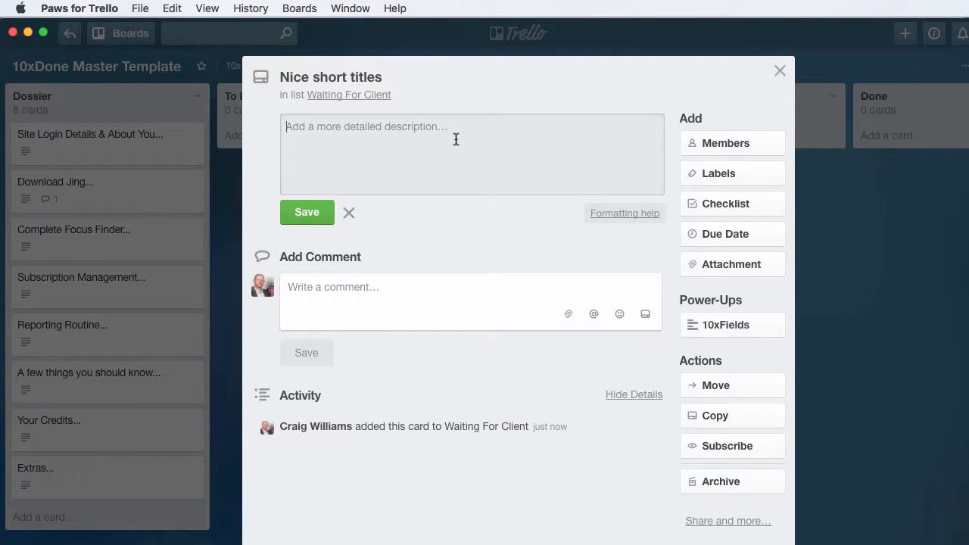
{"action": "type", "text": "design a logo"}
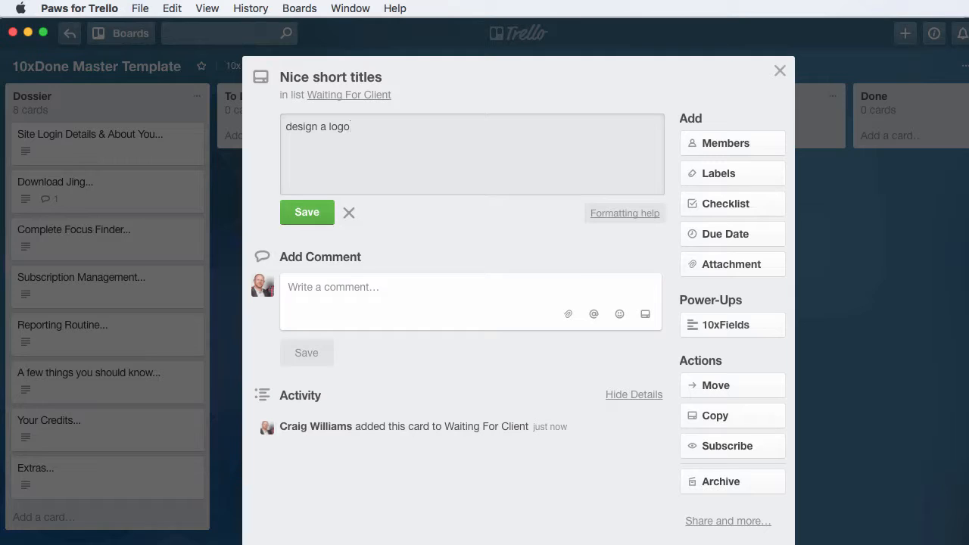
{"action": "left_click", "coordinate": [313, 212]}
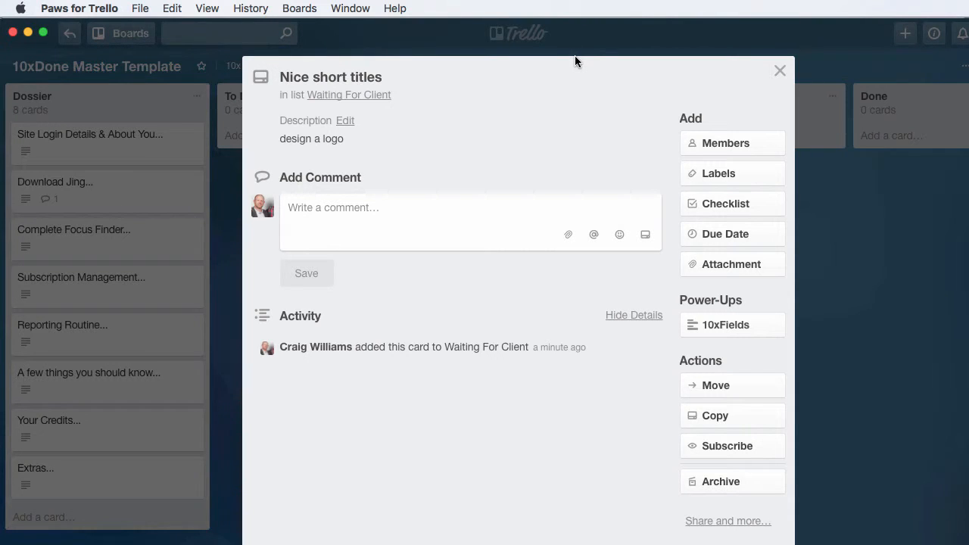
Add a checklist to the Nice short titles card and rename it Checklist 001.
{"action": "left_click", "coordinate": [729, 241]}
{"action": "left_click", "coordinate": [726, 203]}
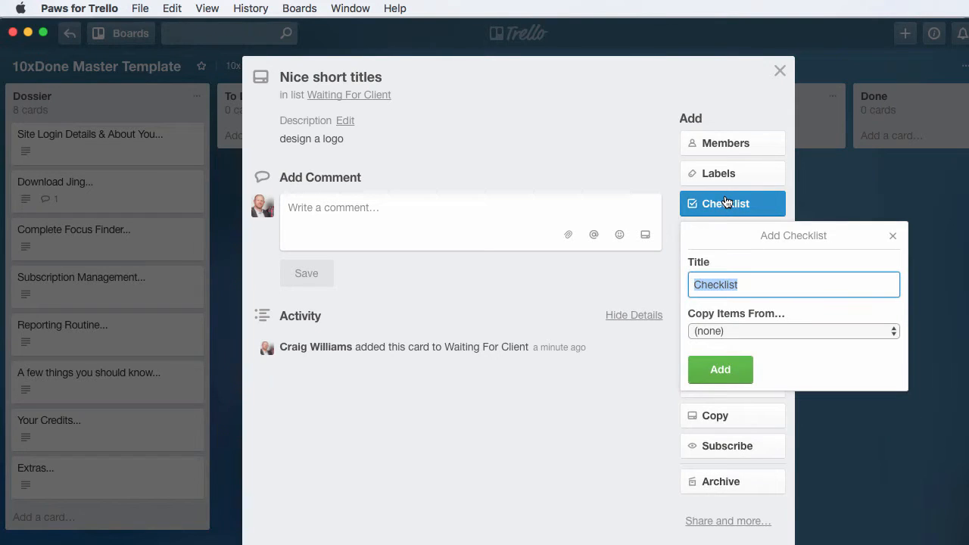
{"action": "left_click", "coordinate": [721, 371]}
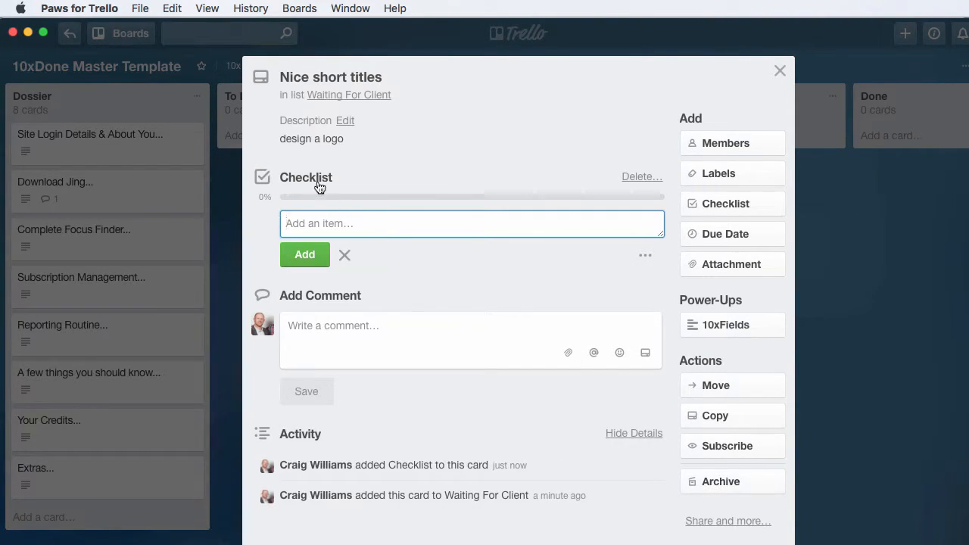
{"action": "left_click", "coordinate": [311, 177]}
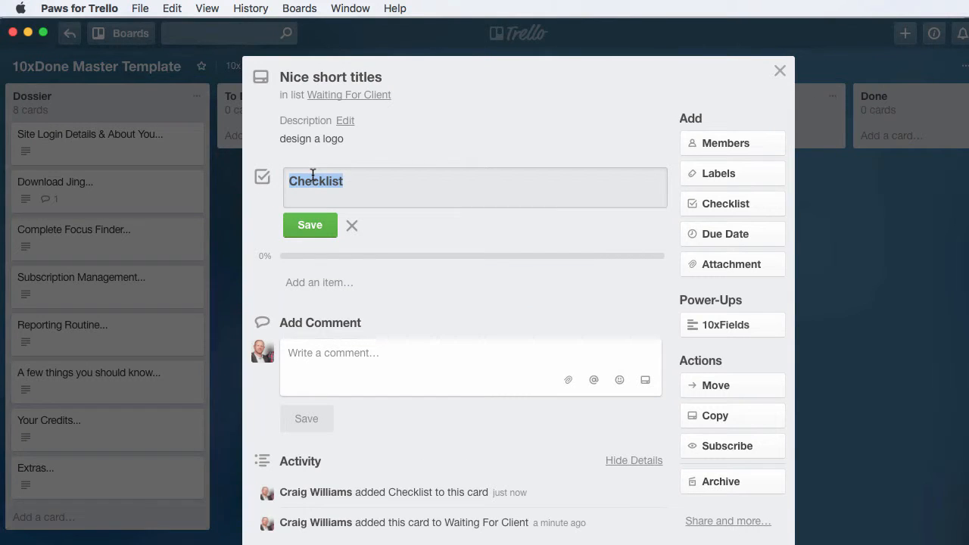
{"action": "key", "text": "Right"}
{"action": "type", "text": "001"}
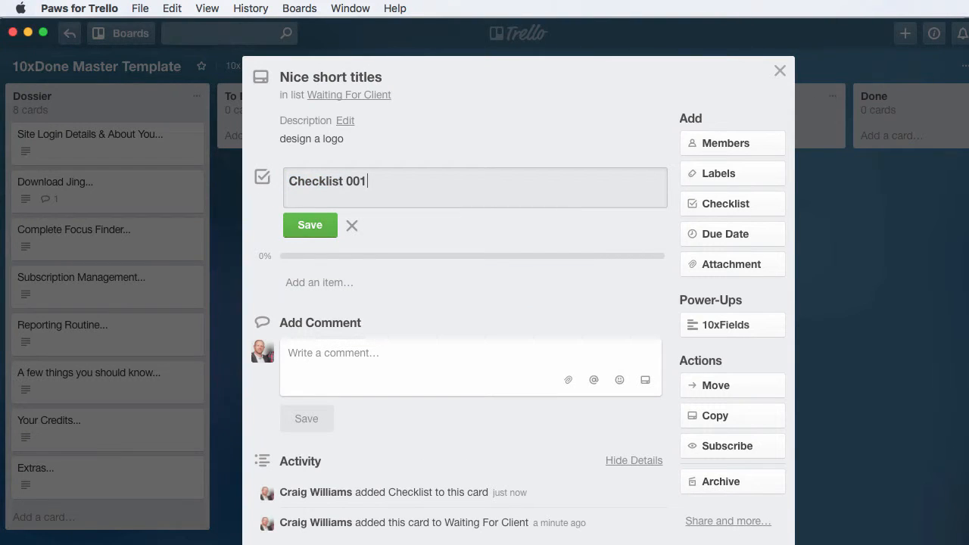
{"action": "left_click", "coordinate": [314, 225]}
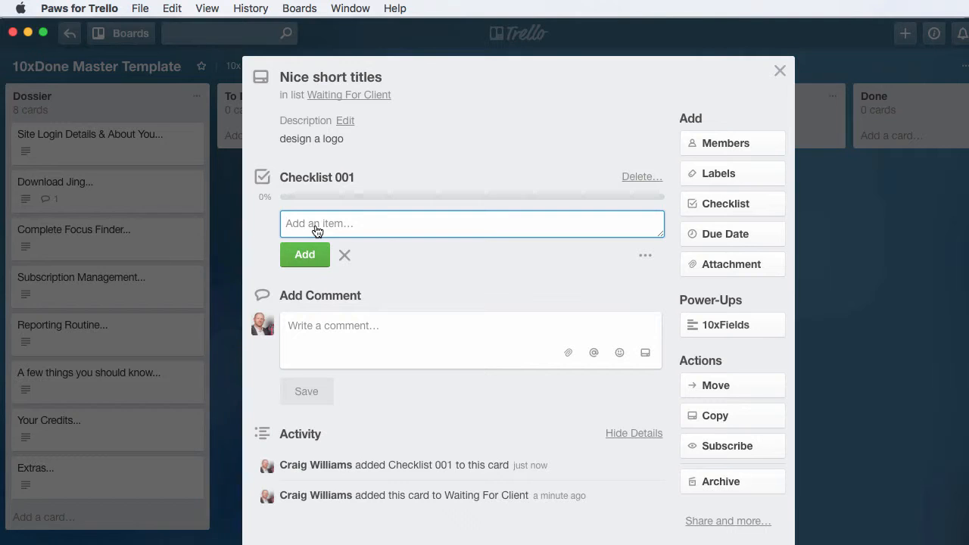
Add a design logo item to Checklist 001, delete that item and close the card.
{"action": "type", "text": "design logo"}
{"action": "key", "text": "Return"}
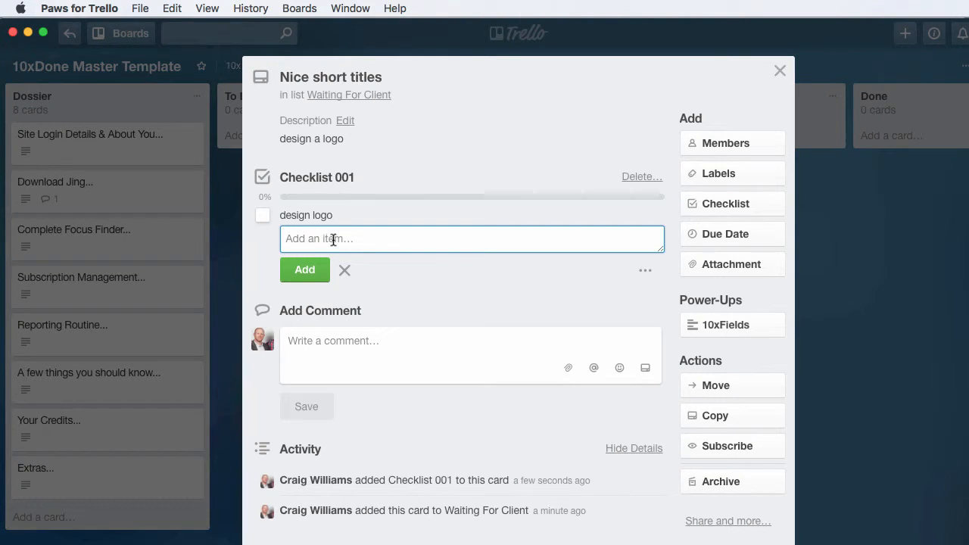
{"action": "left_click", "coordinate": [452, 220]}
{"action": "left_click", "coordinate": [637, 260]}
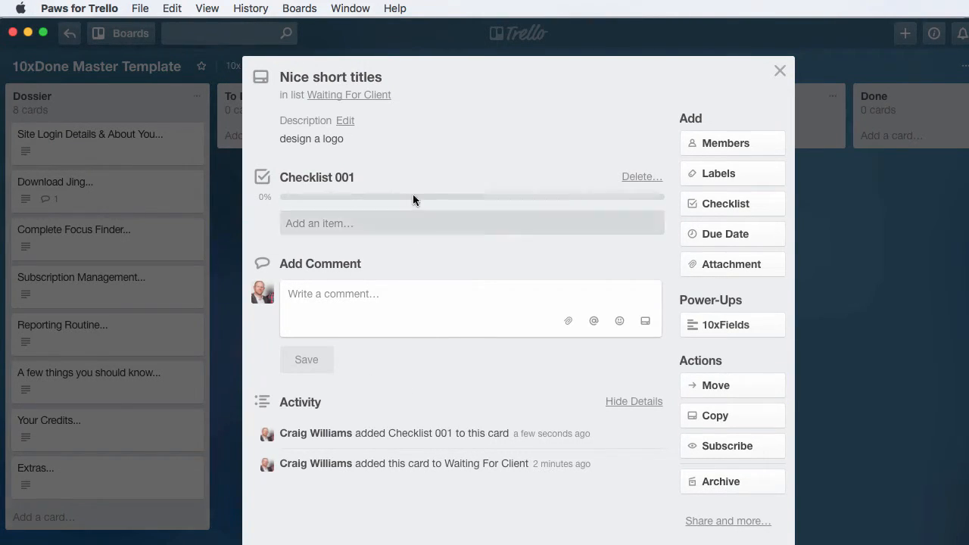
{"action": "left_click", "coordinate": [780, 72]}
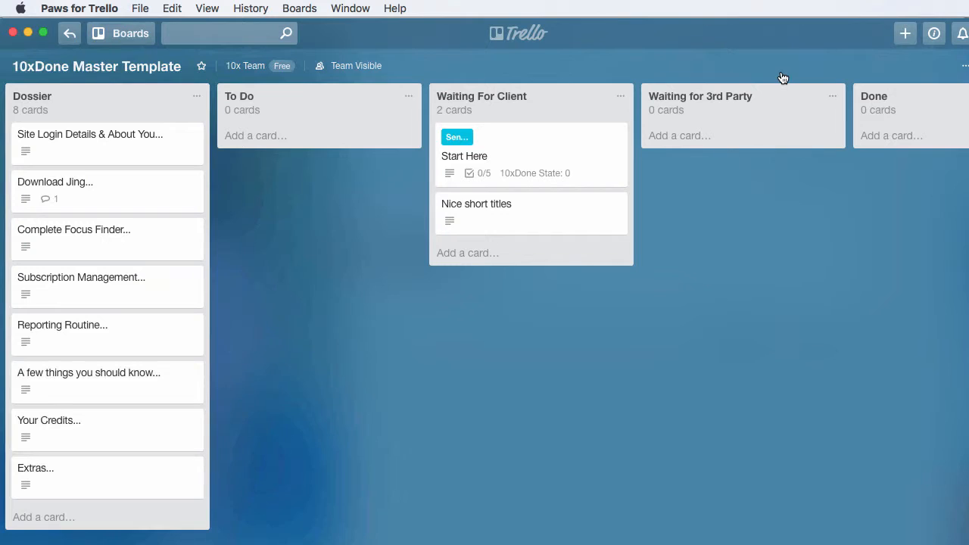
View the attachment sources offered for the Nice short titles card, without attaching anything.
{"action": "left_click", "coordinate": [526, 215]}
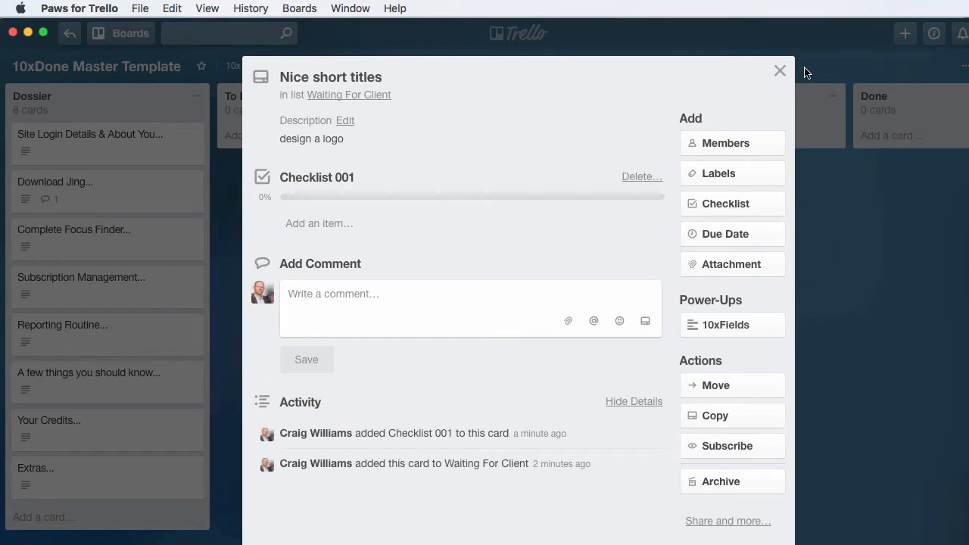
{"action": "left_click", "coordinate": [729, 265]}
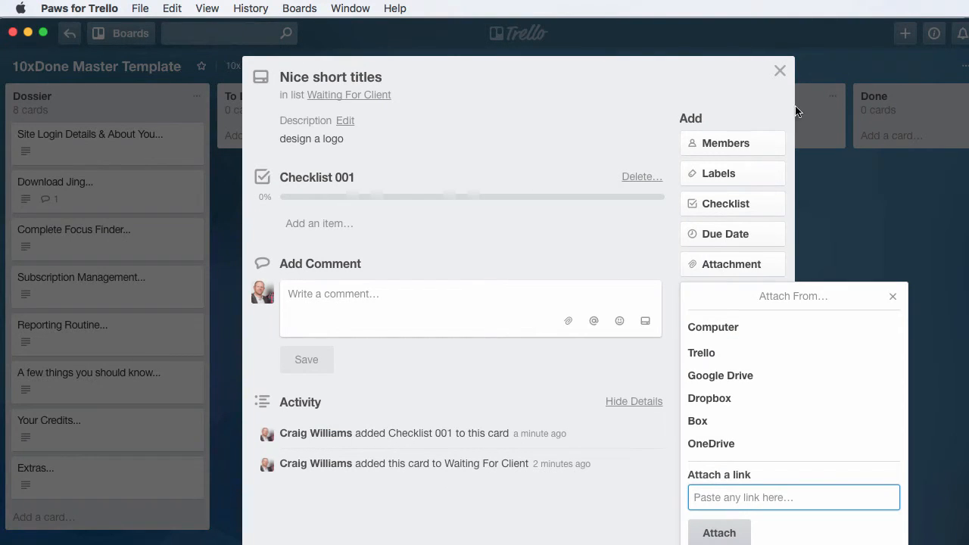
{"action": "left_click", "coordinate": [782, 72]}
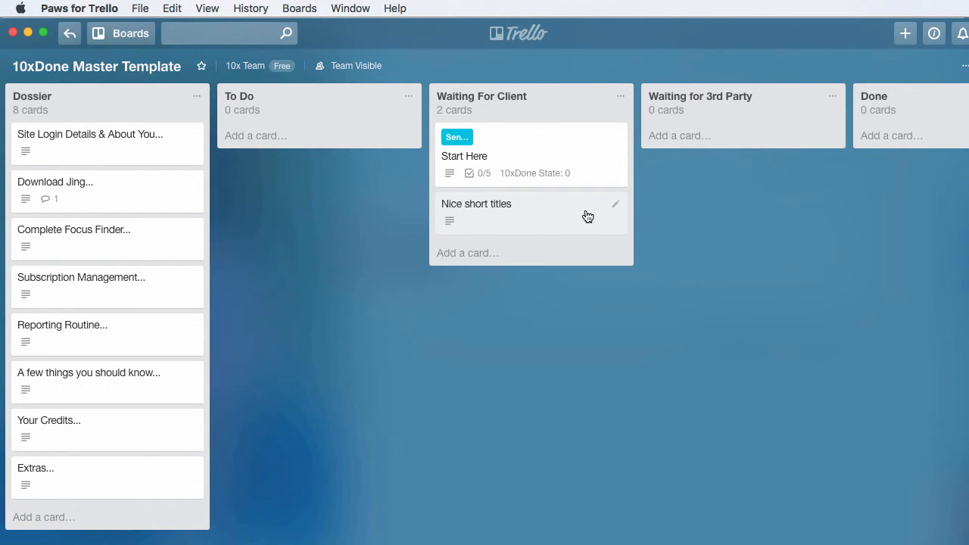
Move the Nice short titles card to the To Do list, check its details and return it to Waiting For Client.
{"action": "left_click_drag", "start_coordinate": [587, 216], "coordinate": [368, 139]}
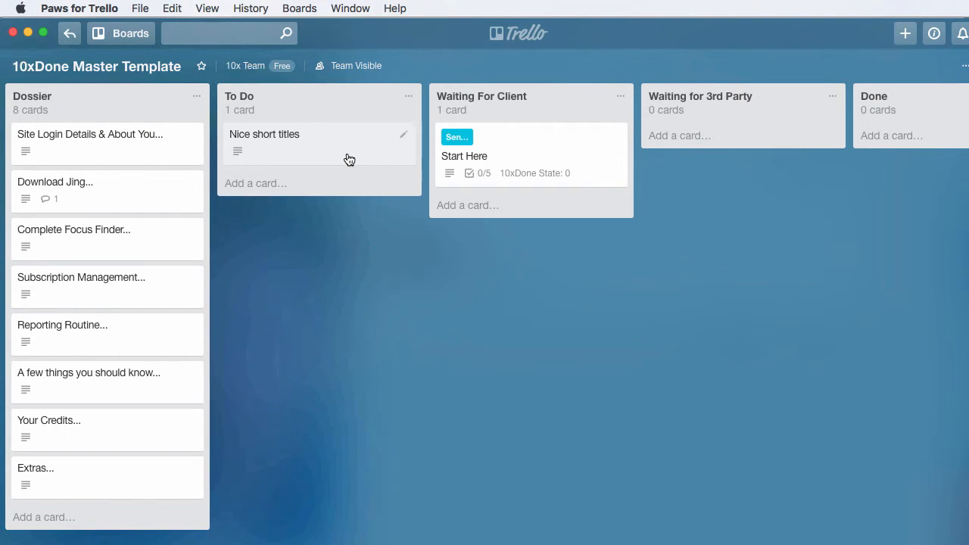
{"action": "left_click", "coordinate": [349, 159]}
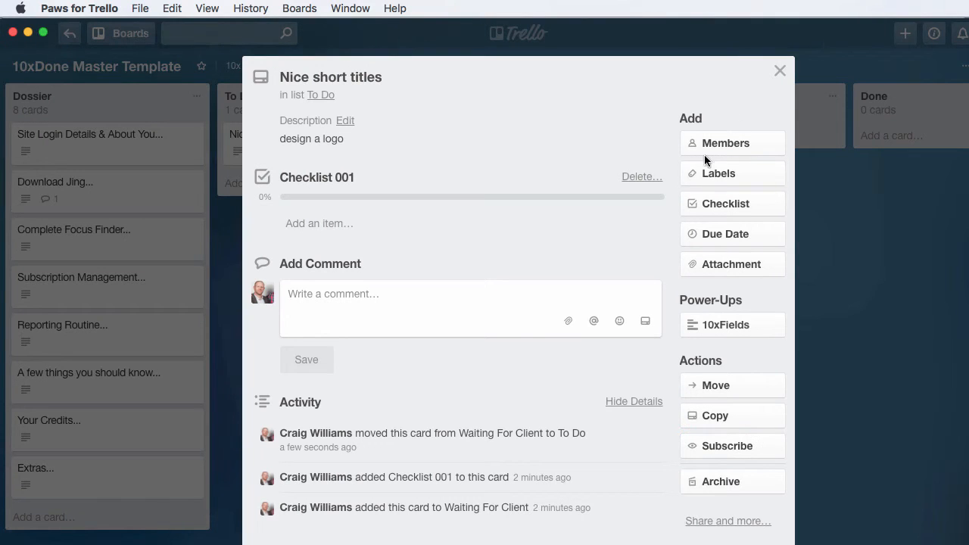
{"action": "left_click", "coordinate": [780, 71]}
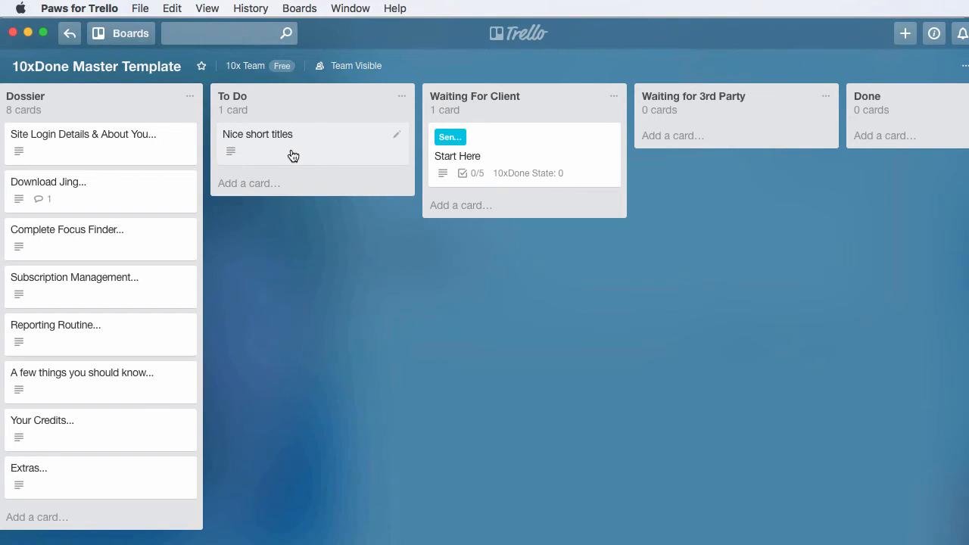
{"action": "left_click_drag", "start_coordinate": [293, 156], "coordinate": [499, 219]}
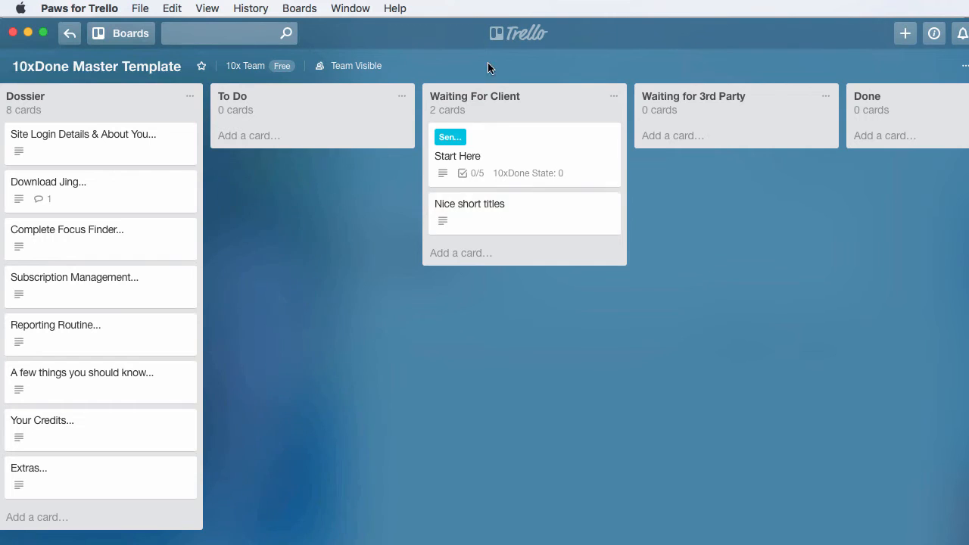
Archive the Nice short titles card from the Waiting For Client list.
{"action": "left_click", "coordinate": [516, 221]}
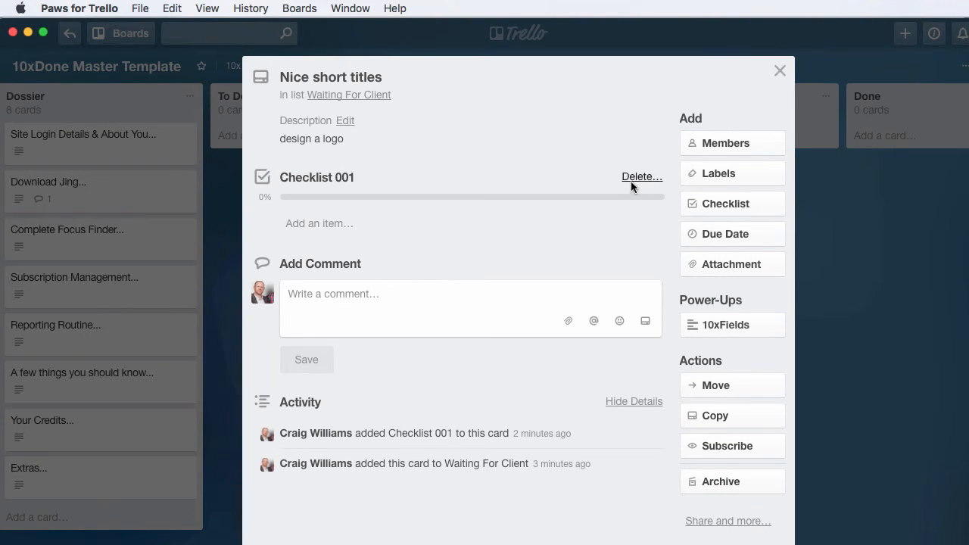
{"action": "left_click", "coordinate": [779, 73]}
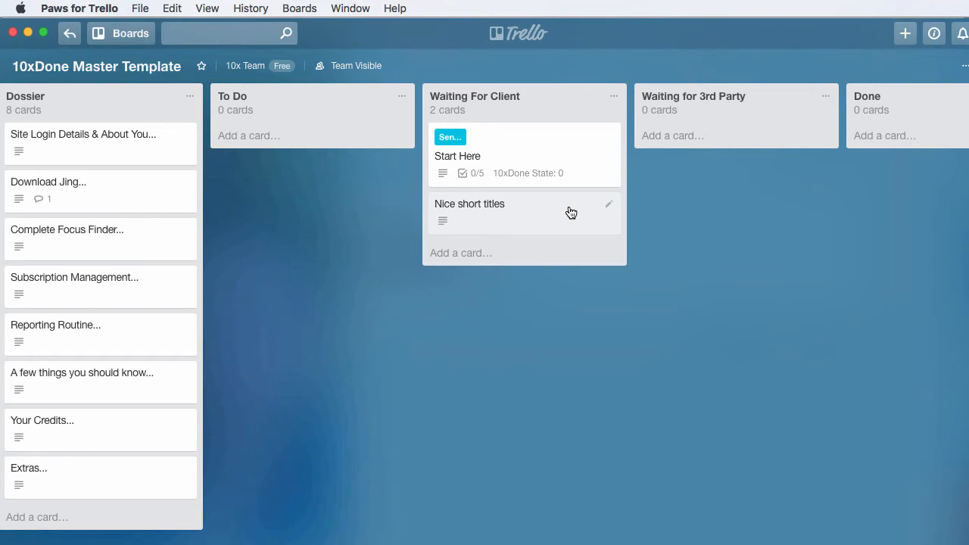
{"action": "mouse_move", "coordinate": [567, 212]}
{"action": "left_mouse_down"}
{"action": "mouse_move", "coordinate": [443, 197]}
{"action": "mouse_move", "coordinate": [351, 117]}
{"action": "mouse_move", "coordinate": [551, 204]}
{"action": "left_mouse_up"}
{"action": "left_click", "coordinate": [572, 213]}
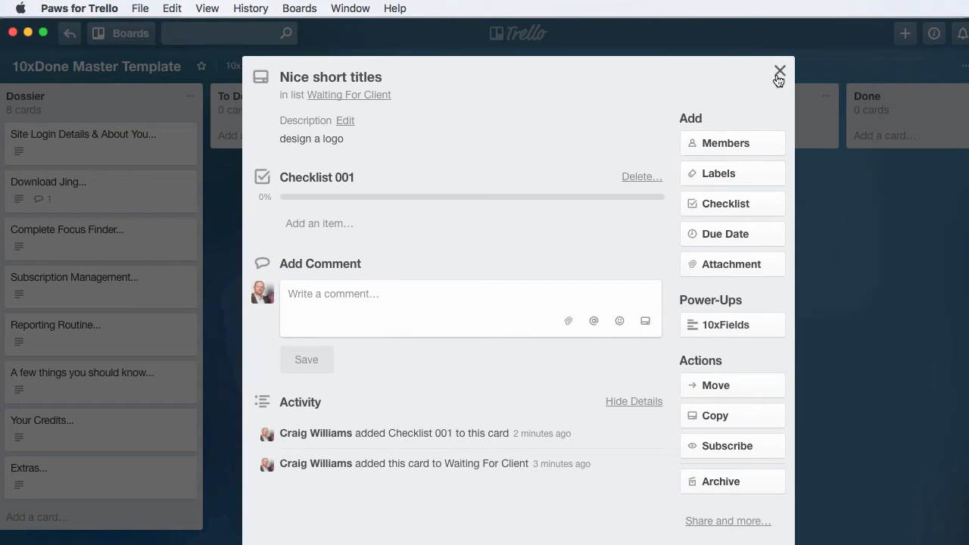
{"action": "left_click", "coordinate": [701, 457]}
{"action": "left_click", "coordinate": [725, 483]}
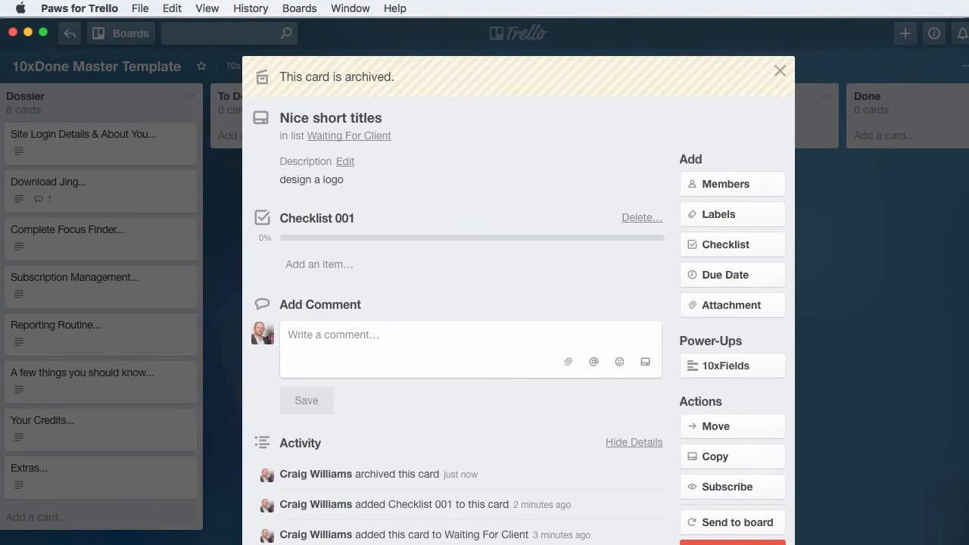
{"action": "key", "text": "Escape"}
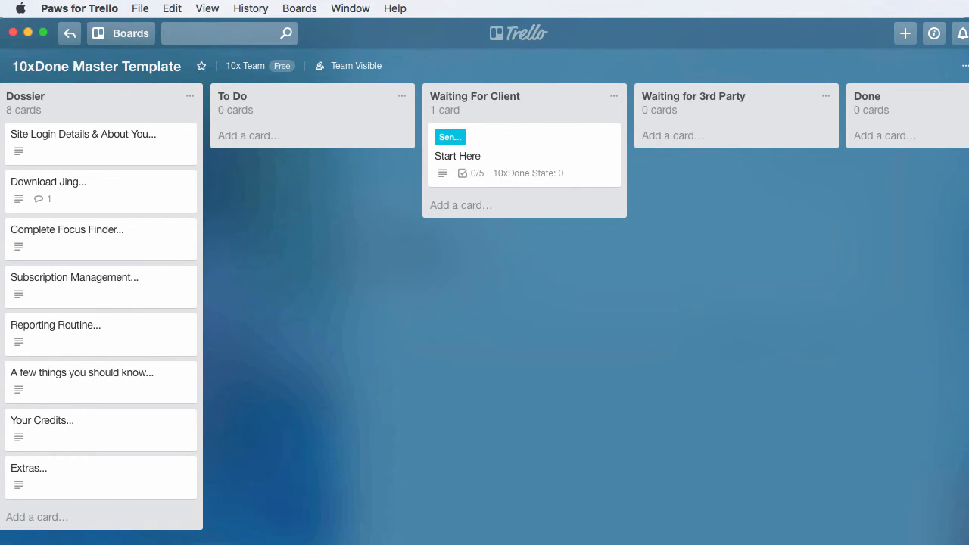
Draft a To Do card titled Cancel my subscription, retitle it Help with trello, and discard the draft.
{"action": "left_click", "coordinate": [274, 137]}
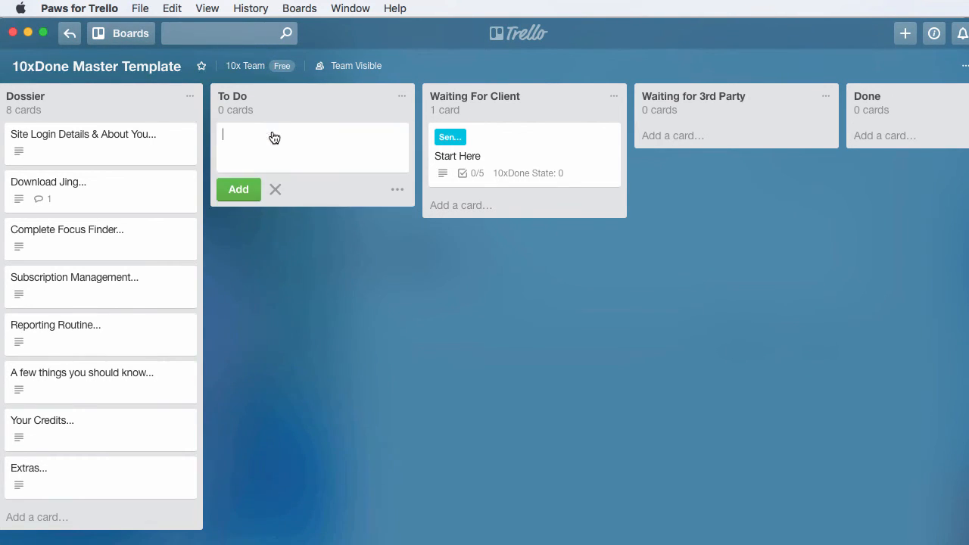
{"action": "type", "text": "Cancel my subsc"}
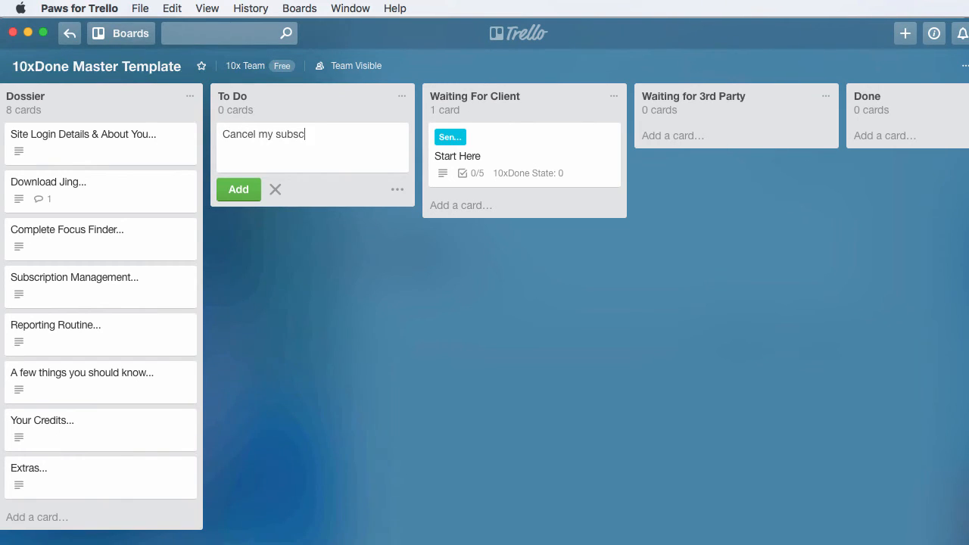
{"action": "type", "text": "ription"}
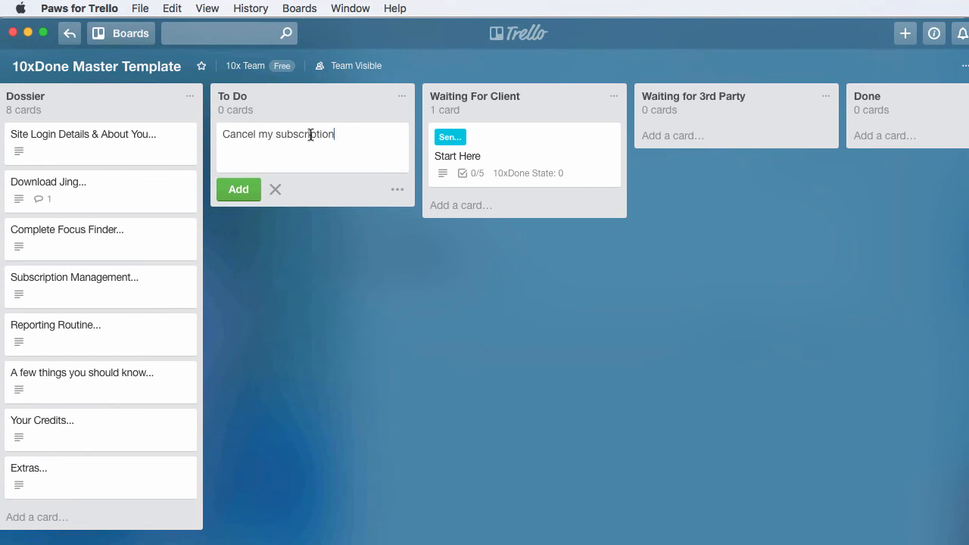
{"action": "left_click_drag", "start_coordinate": [334, 135], "coordinate": [222, 131]}
{"action": "type", "text": "Help w"}
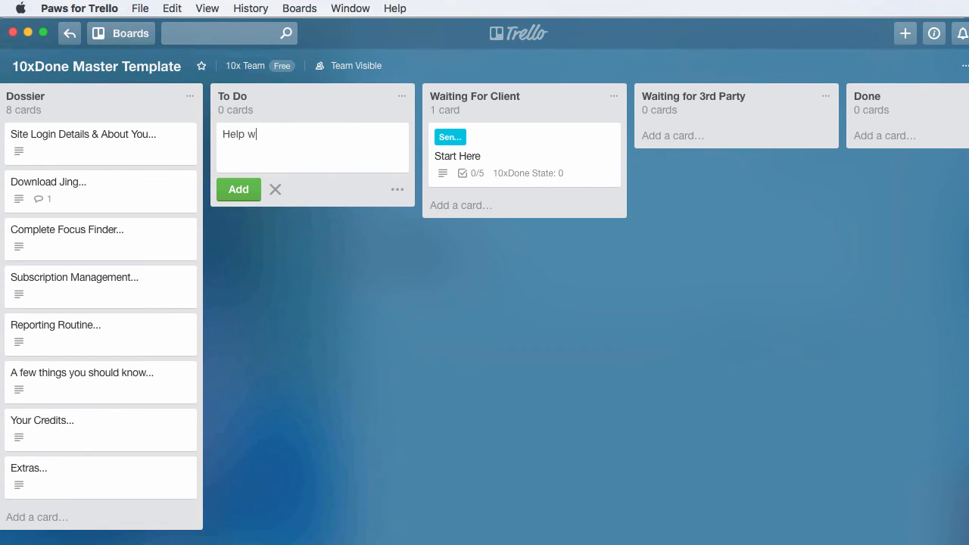
{"action": "type", "text": "ith trelloe"}
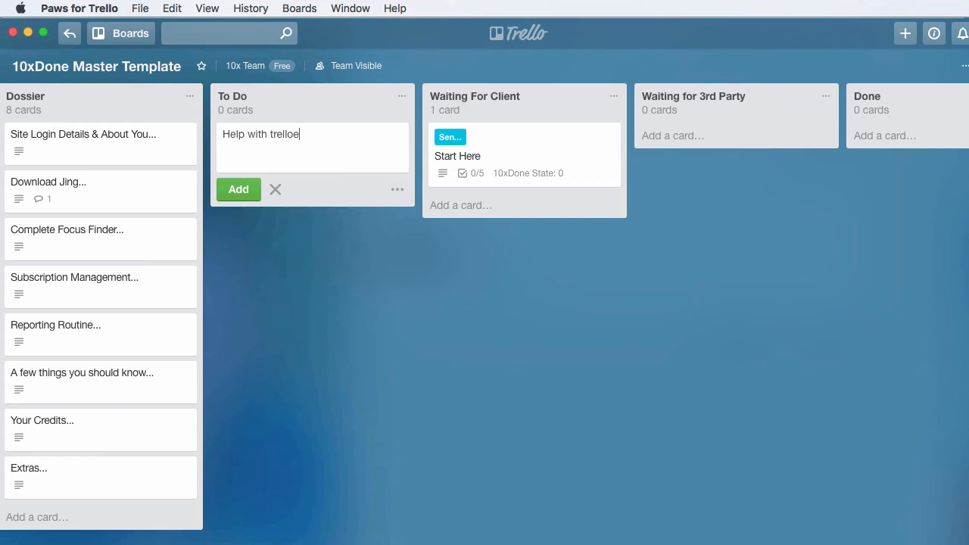
{"action": "left_click_drag", "start_coordinate": [294, 134], "coordinate": [271, 134]}
{"action": "key", "text": "BackSpace"}
{"action": "key", "text": "super+a"}
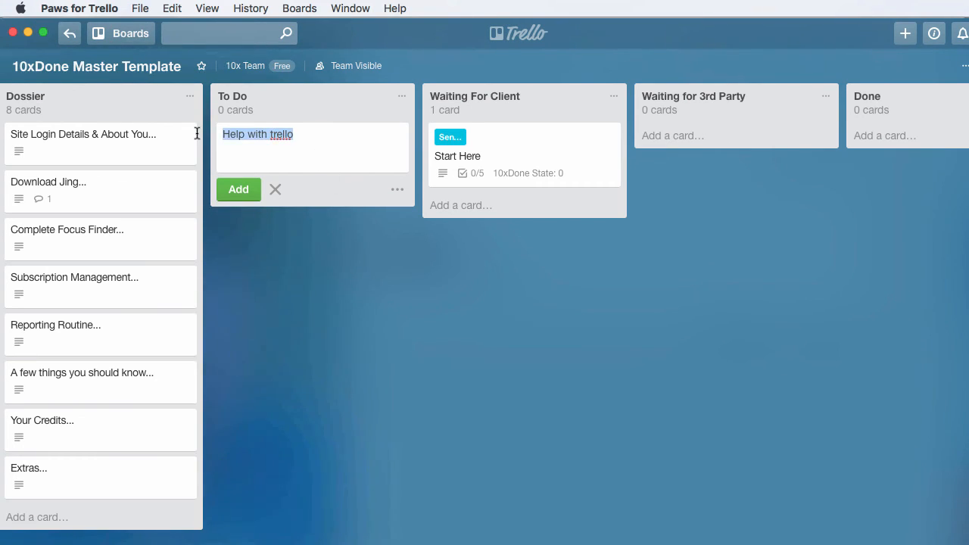
{"action": "key", "text": "BackSpace"}
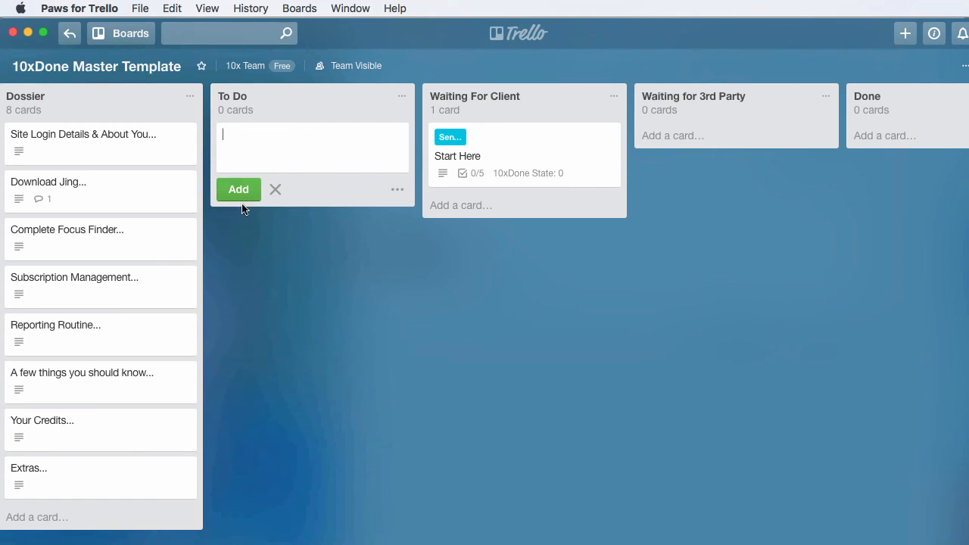
{"action": "left_click", "coordinate": [274, 190]}
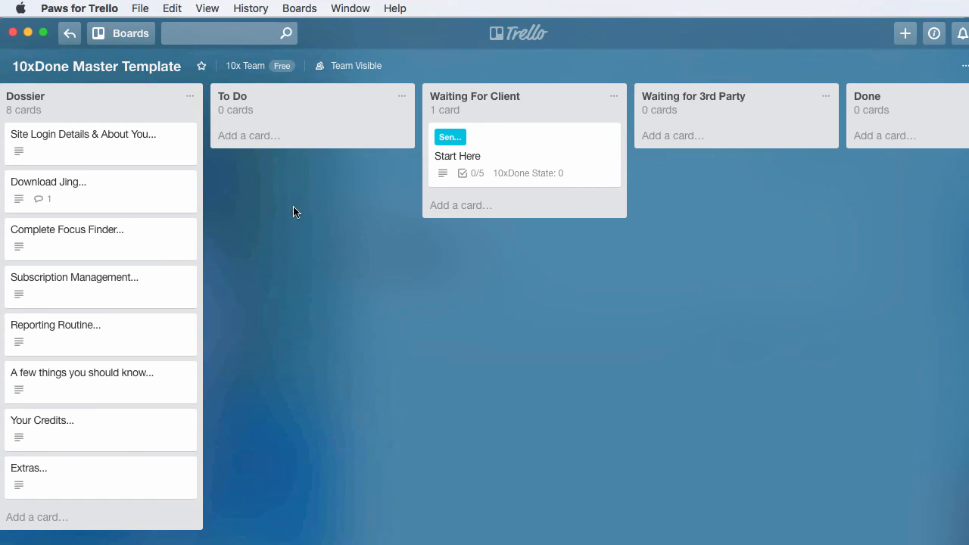